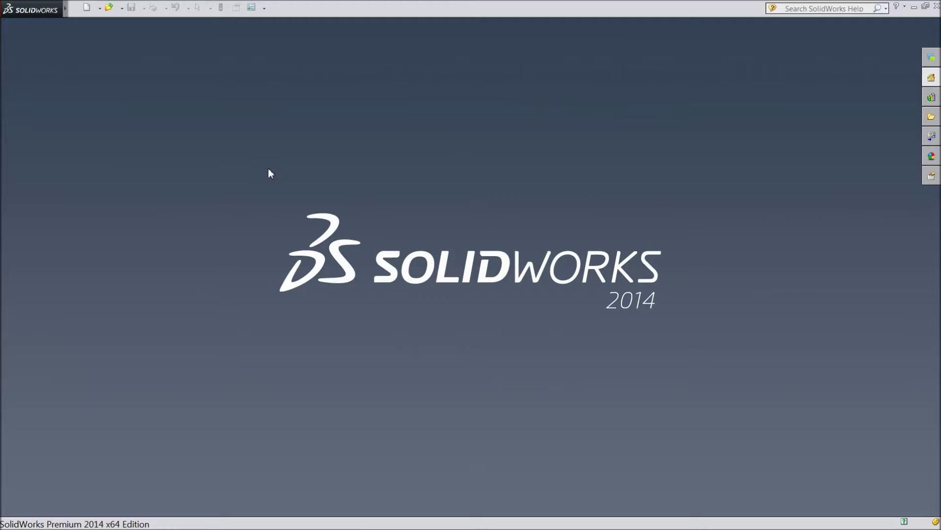
- Create a new assembly and place 19.Stand base from the vertical stirling engine file folder as its first component
{"action": "left_click", "coordinate": [89, 10]}
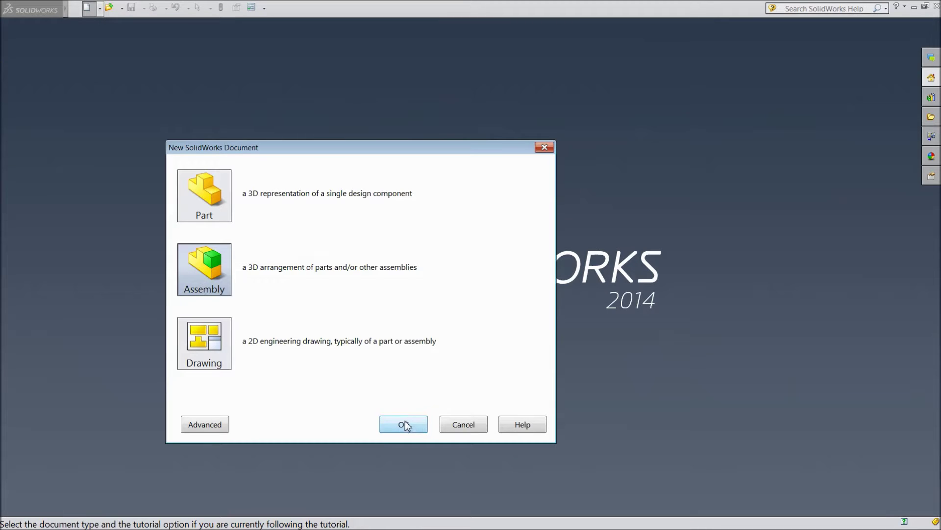
{"action": "left_click", "coordinate": [405, 425]}
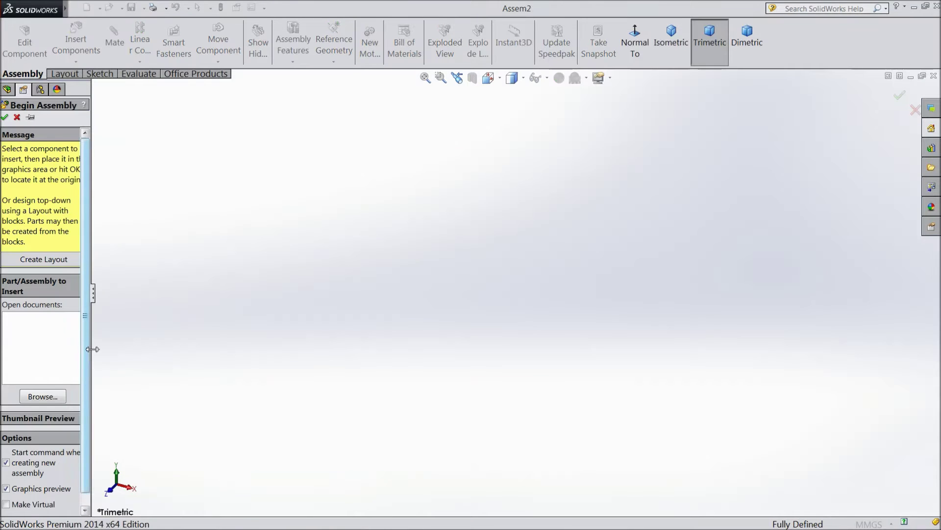
{"action": "left_click_drag", "start_coordinate": [93, 349], "coordinate": [128, 347]}
{"action": "left_click", "coordinate": [72, 358]}
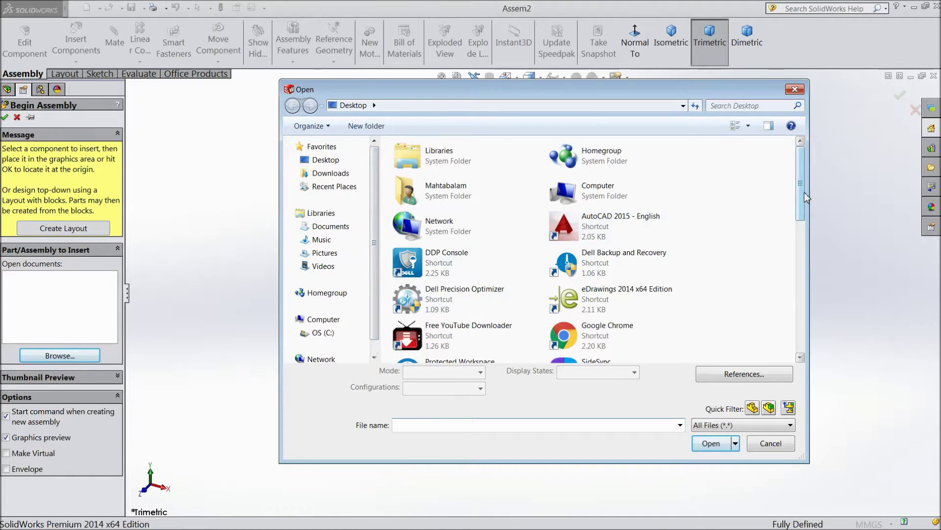
{"action": "left_click_drag", "start_coordinate": [796, 201], "coordinate": [793, 279]}
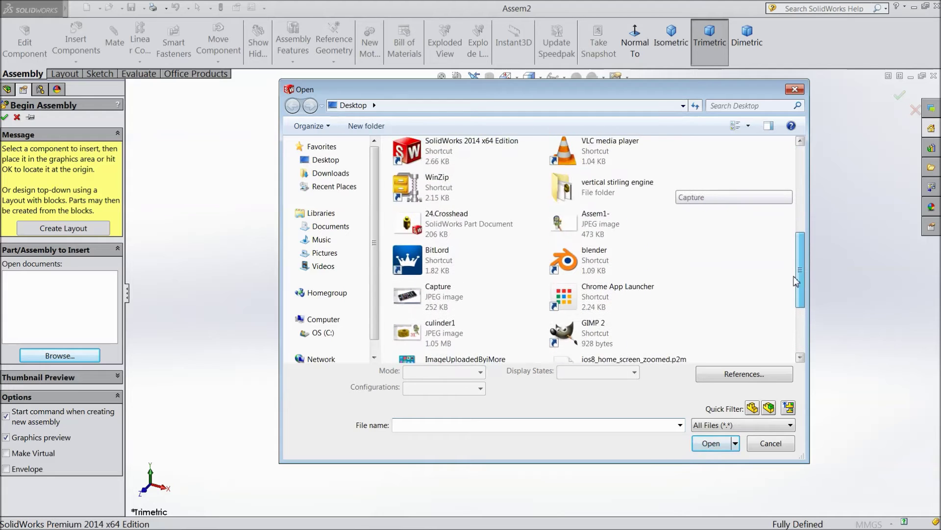
{"action": "double_click", "coordinate": [591, 195]}
{"action": "double_click", "coordinate": [413, 194]}
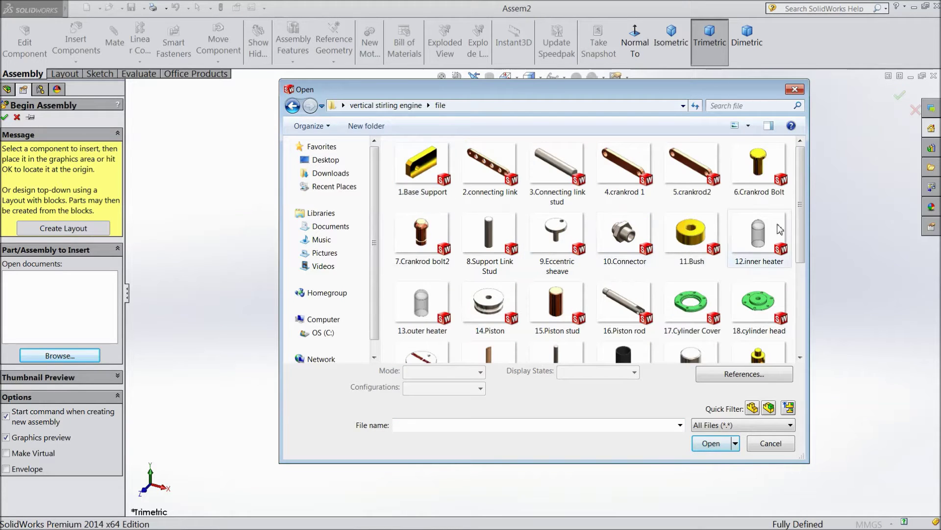
{"action": "scroll", "coordinate": [622, 342], "scroll_direction": "down", "scroll_amount": 3}
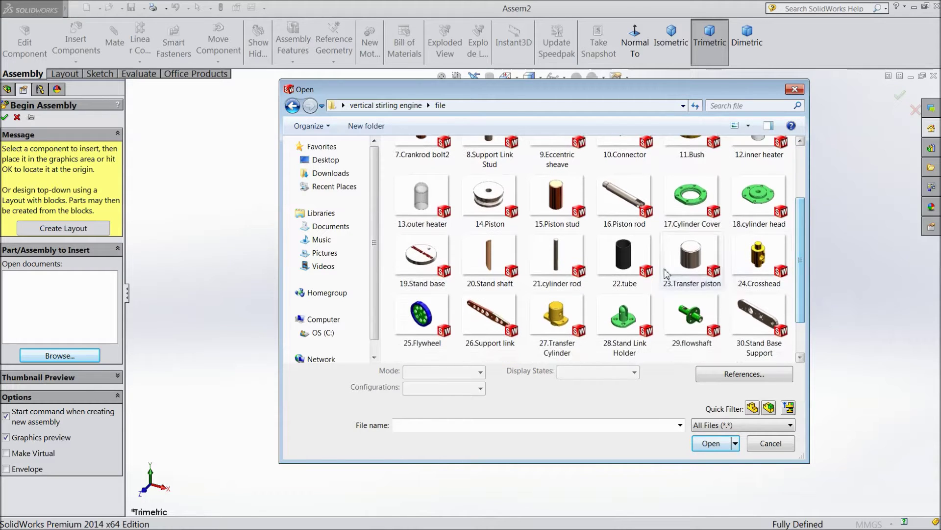
{"action": "left_click", "coordinate": [422, 260]}
{"action": "left_click", "coordinate": [707, 441]}
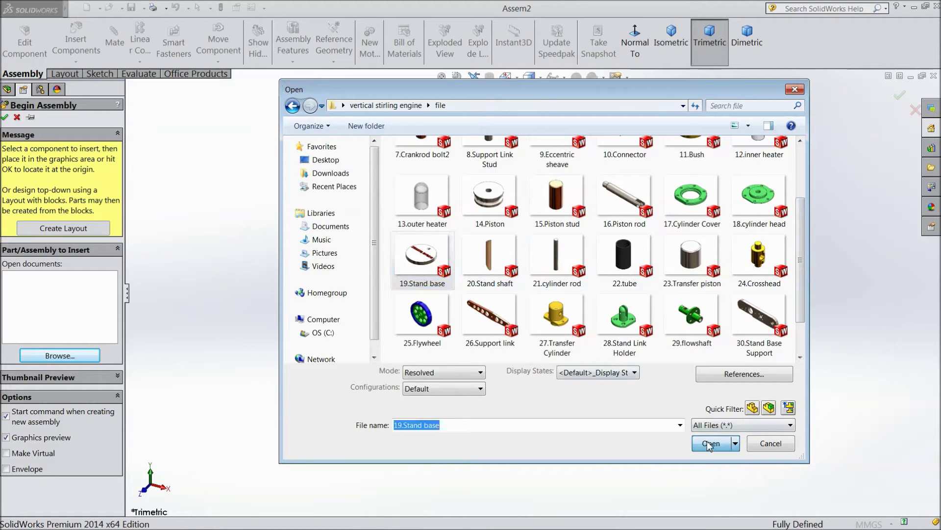
{"action": "left_click", "coordinate": [500, 336]}
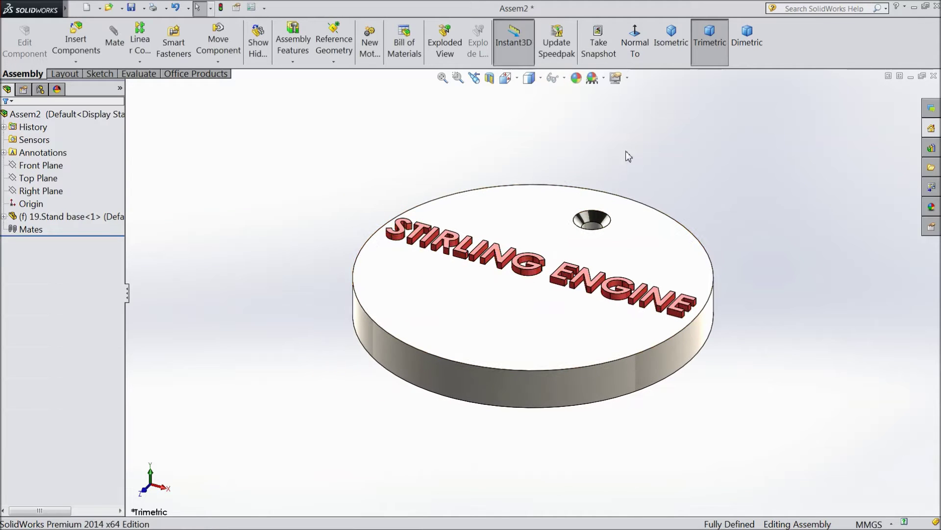
- Apply the grey overhead-light backdrop scene and insert 20.Stand shaft onto the base, fitting the view
{"action": "left_click", "coordinate": [604, 78]}
{"action": "left_click", "coordinate": [625, 53]}
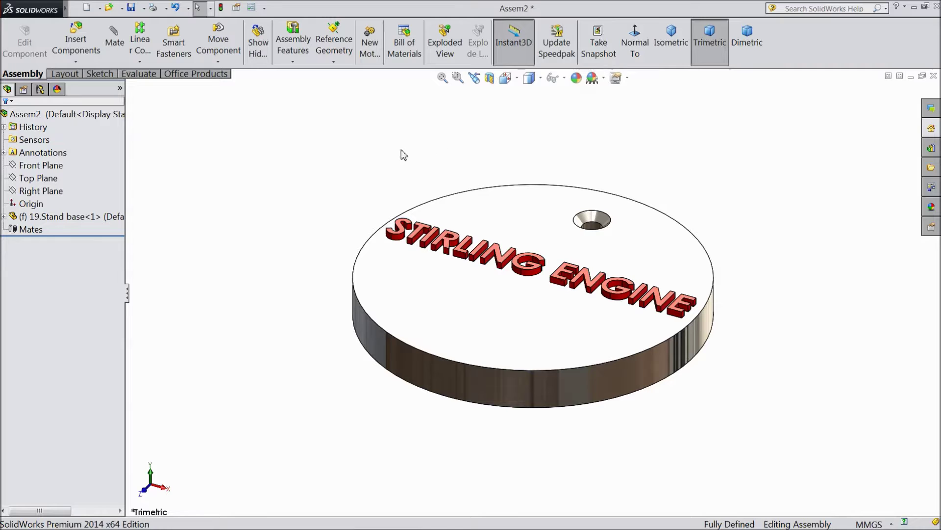
{"action": "left_click", "coordinate": [76, 43]}
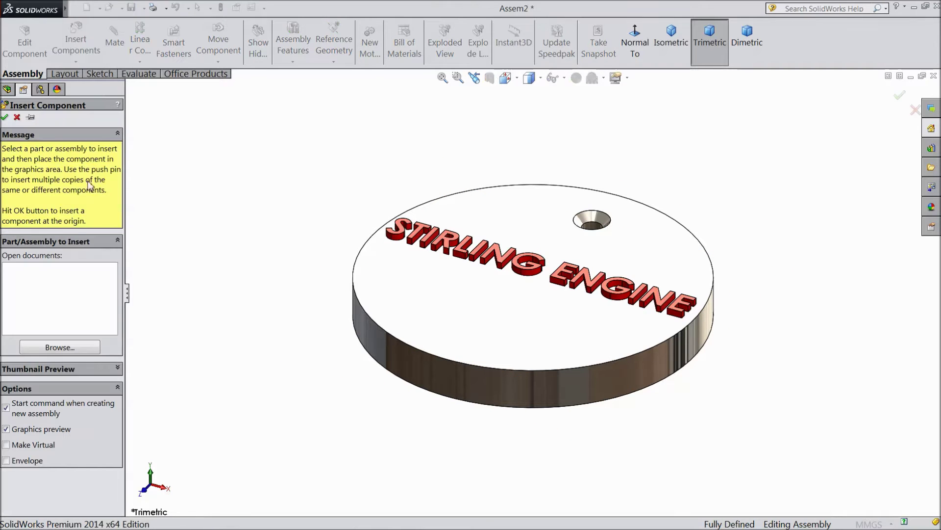
{"action": "left_click", "coordinate": [55, 349]}
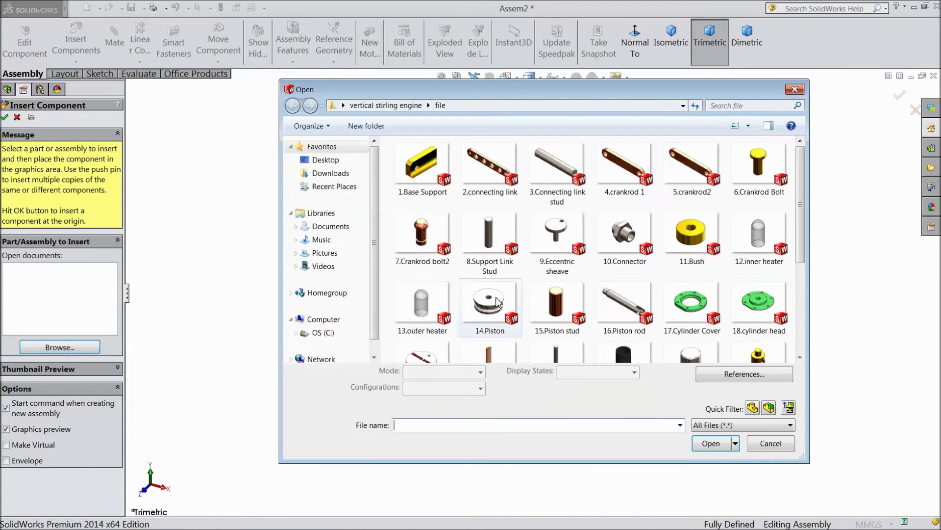
{"action": "scroll", "coordinate": [670, 277], "scroll_direction": "down", "scroll_amount": 3}
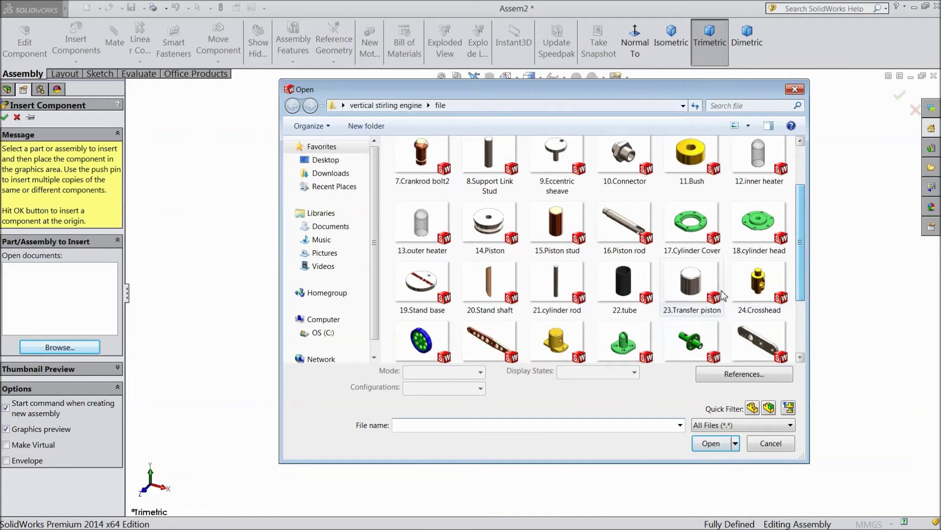
{"action": "left_click", "coordinate": [503, 297]}
{"action": "left_click", "coordinate": [710, 443]}
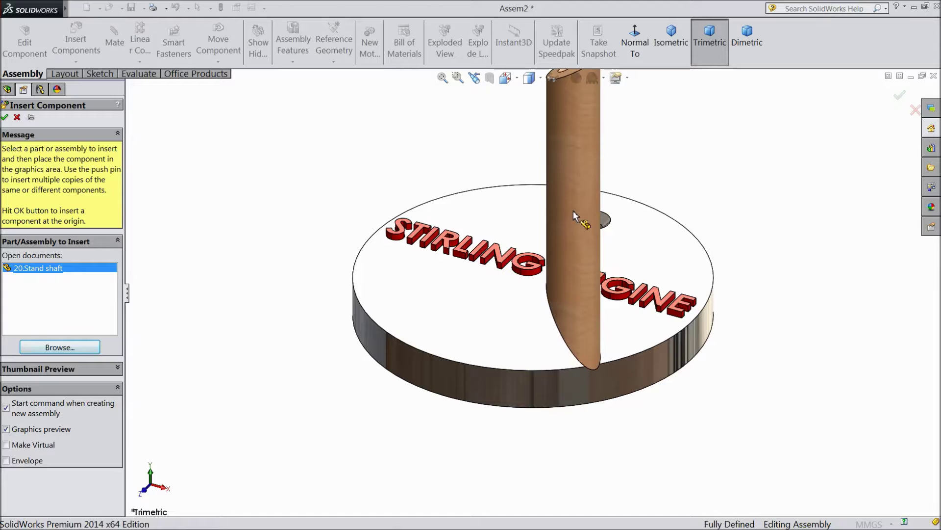
{"action": "left_click", "coordinate": [573, 212]}
{"action": "key", "text": "f"}
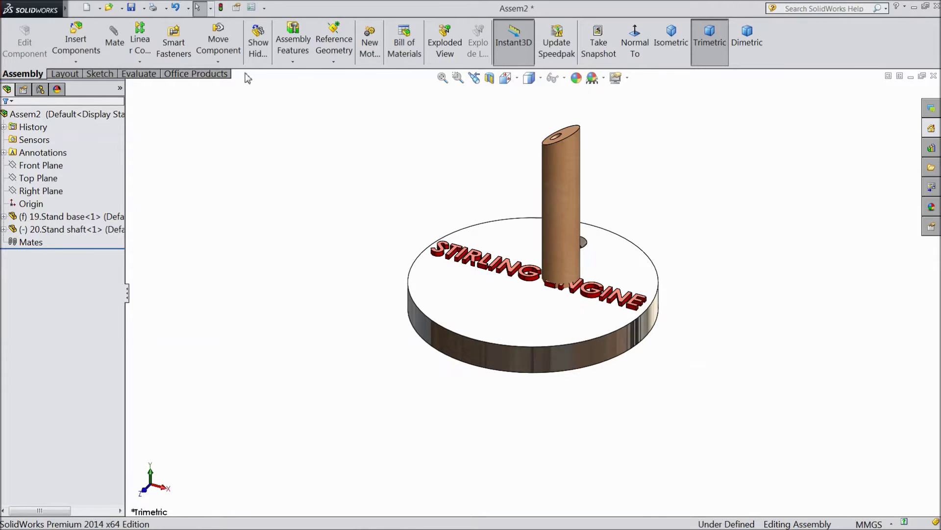
- Rotate the stand shaft so it stands upright over the base
{"action": "left_click", "coordinate": [218, 62]}
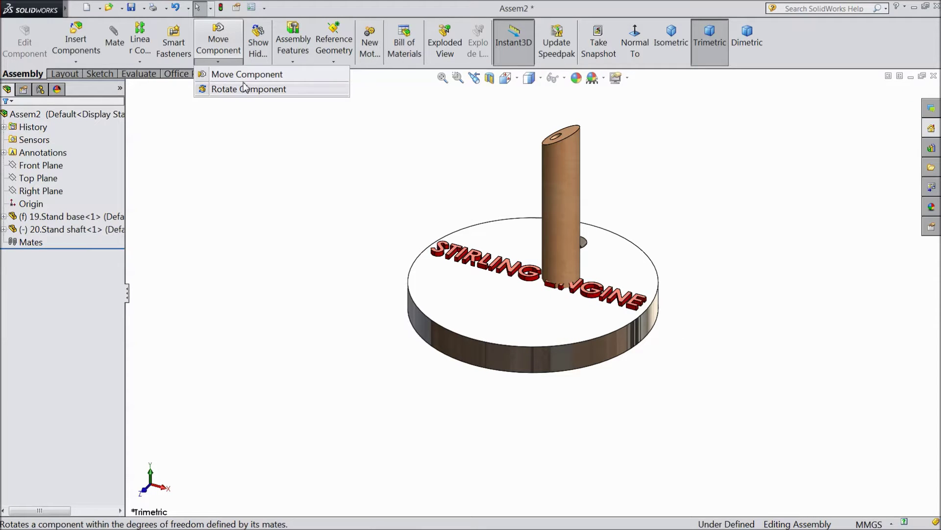
{"action": "left_click", "coordinate": [247, 89]}
{"action": "left_click_drag", "start_coordinate": [564, 221], "coordinate": [586, 128]}
- Move the shaft up off the base so it hangs above the hole
{"action": "left_click", "coordinate": [218, 61]}
{"action": "left_click", "coordinate": [245, 75]}
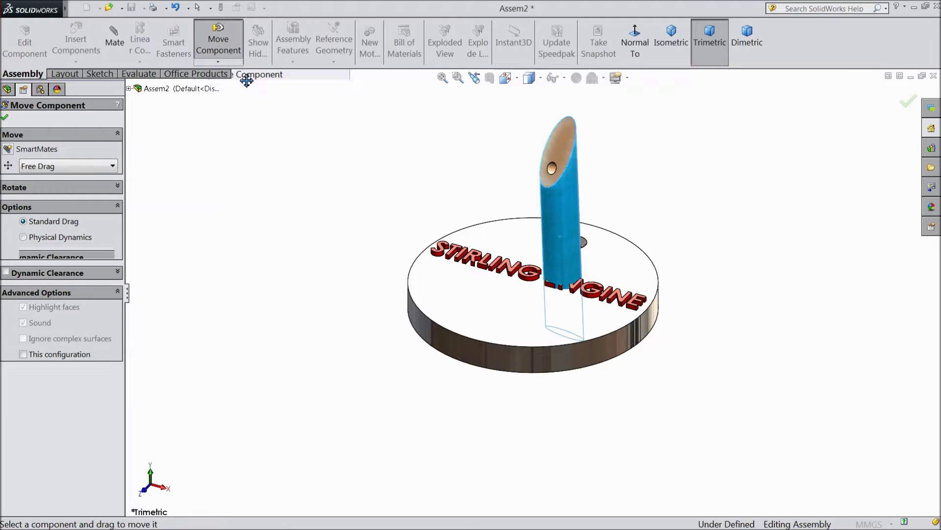
{"action": "left_click_drag", "start_coordinate": [562, 243], "coordinate": [560, 188]}
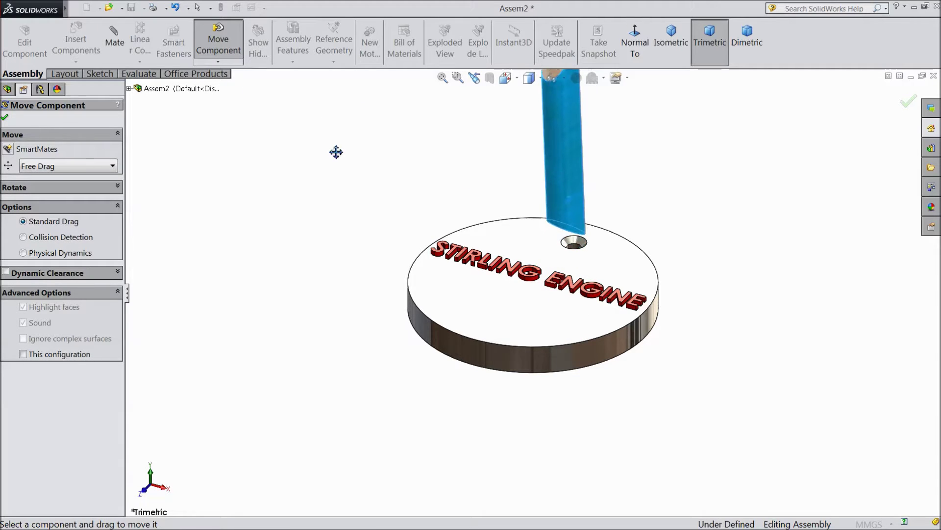
{"action": "left_click", "coordinate": [6, 119]}
{"action": "middle_click_drag", "start_coordinate": [252, 248], "coordinate": [259, 200]}
{"action": "scroll", "coordinate": [549, 267], "scroll_direction": "down", "scroll_amount": 3}
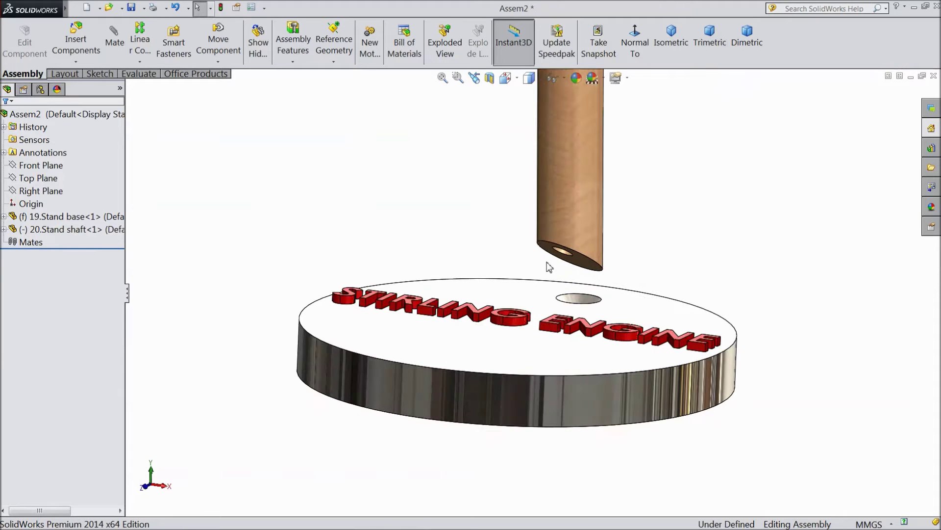
{"action": "scroll", "coordinate": [549, 268], "scroll_direction": "down", "scroll_amount": 3}
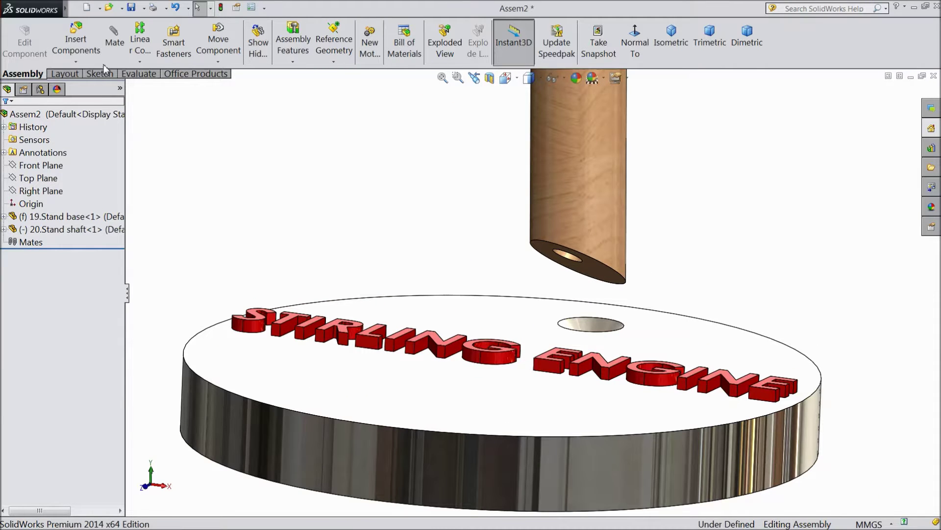
{"action": "left_click", "coordinate": [114, 43]}
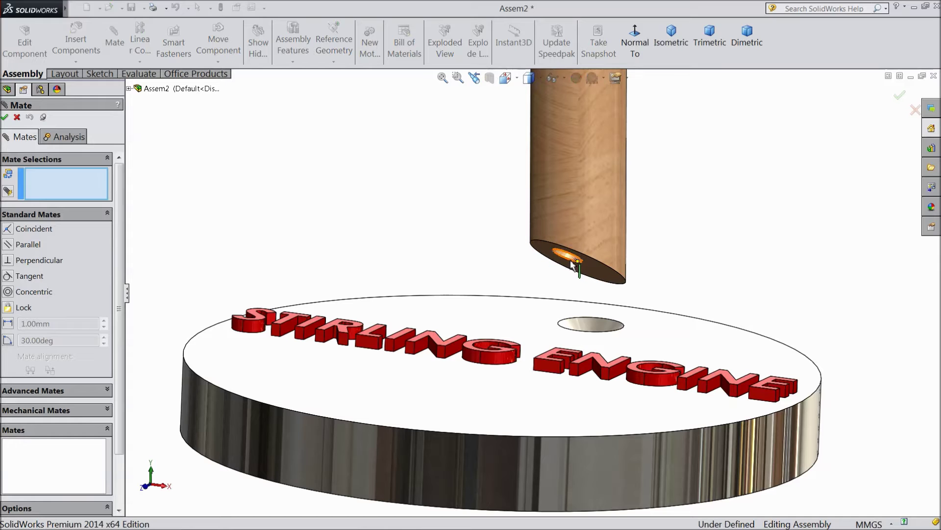
- Make the shaft concentric with the base's hole (Concentric1)
{"action": "left_click", "coordinate": [571, 262]}
{"action": "middle_click_drag", "start_coordinate": [510, 231], "coordinate": [487, 263]}
{"action": "left_click", "coordinate": [601, 292]}
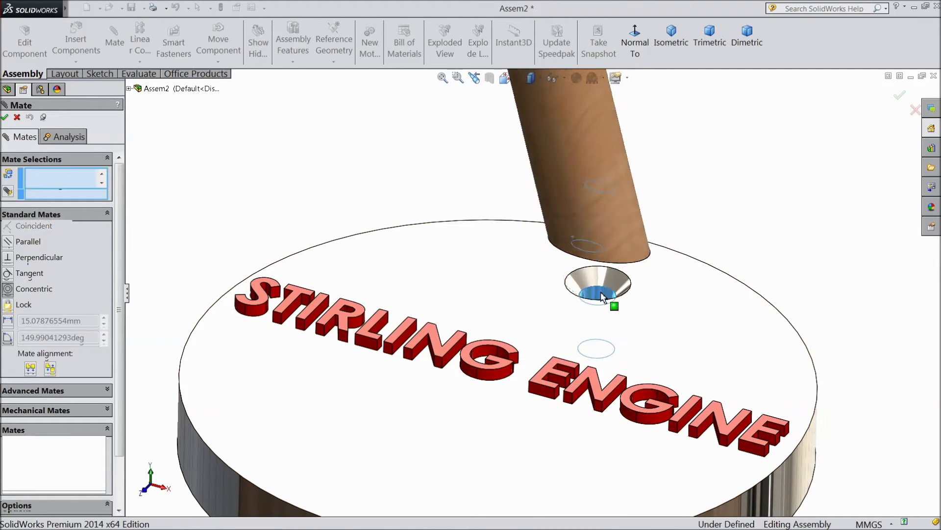
{"action": "left_click", "coordinate": [756, 260]}
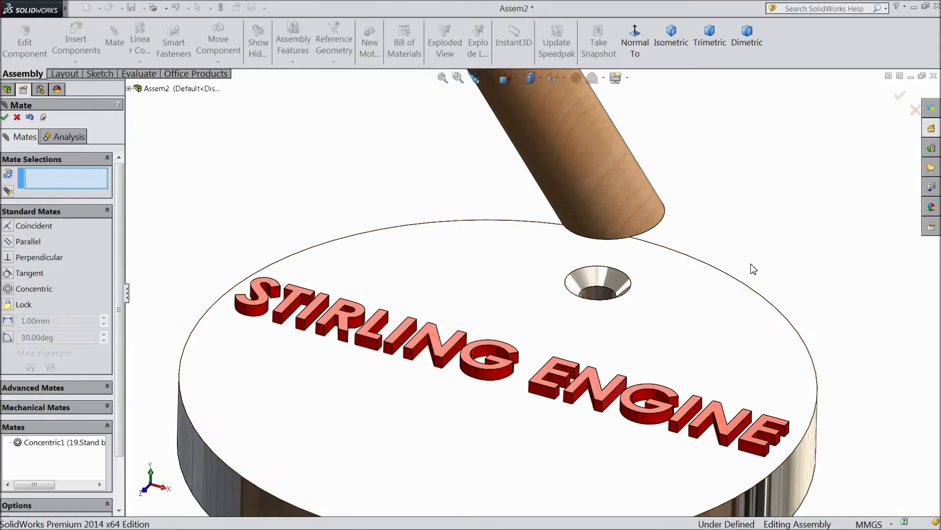
- Mate the shaft's end face coincident with the base's top face (Coincident1) and close mating
{"action": "left_click", "coordinate": [673, 336]}
{"action": "scroll", "coordinate": [665, 335], "scroll_direction": "up", "scroll_amount": 3}
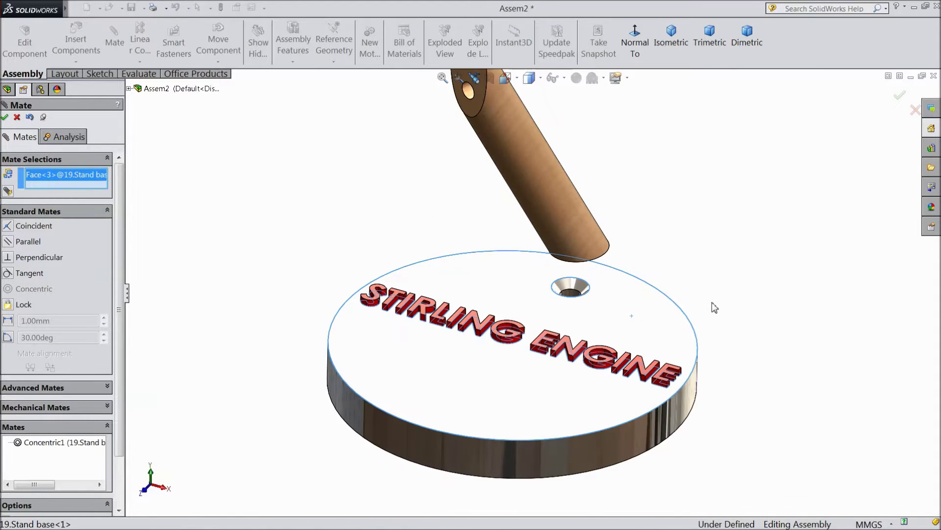
{"action": "middle_click_drag", "start_coordinate": [714, 307], "coordinate": [663, 246]}
{"action": "scroll", "coordinate": [594, 283], "scroll_direction": "down", "scroll_amount": 3}
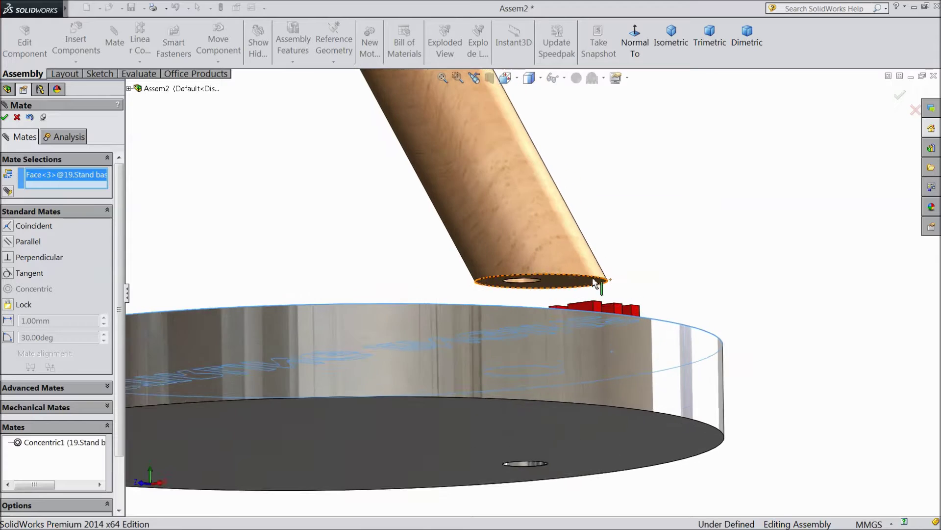
{"action": "left_click", "coordinate": [555, 280]}
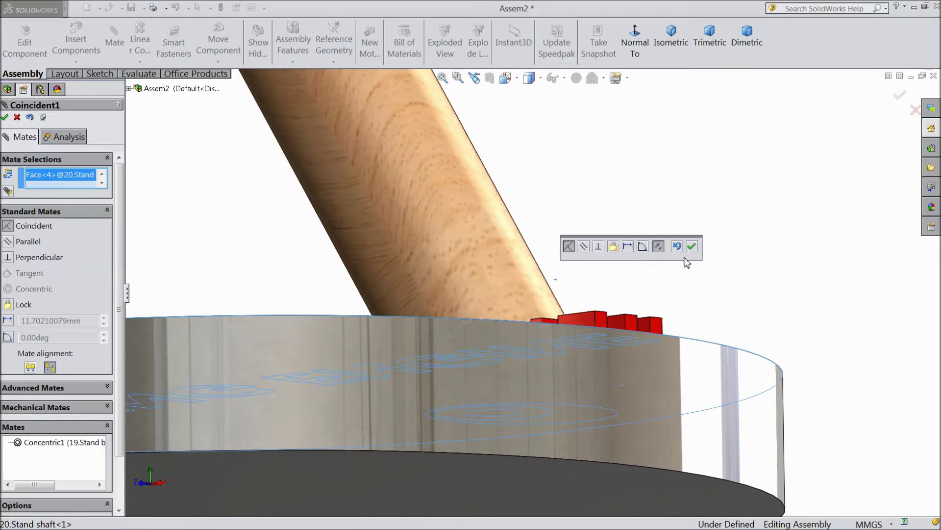
{"action": "left_click", "coordinate": [692, 247]}
{"action": "scroll", "coordinate": [679, 244], "scroll_direction": "up", "scroll_amount": 3}
{"action": "middle_click_drag", "start_coordinate": [651, 256], "coordinate": [591, 265]}
{"action": "scroll", "coordinate": [590, 264], "scroll_direction": "up", "scroll_amount": 3}
{"action": "middle_click_drag", "start_coordinate": [534, 212], "coordinate": [524, 194]}
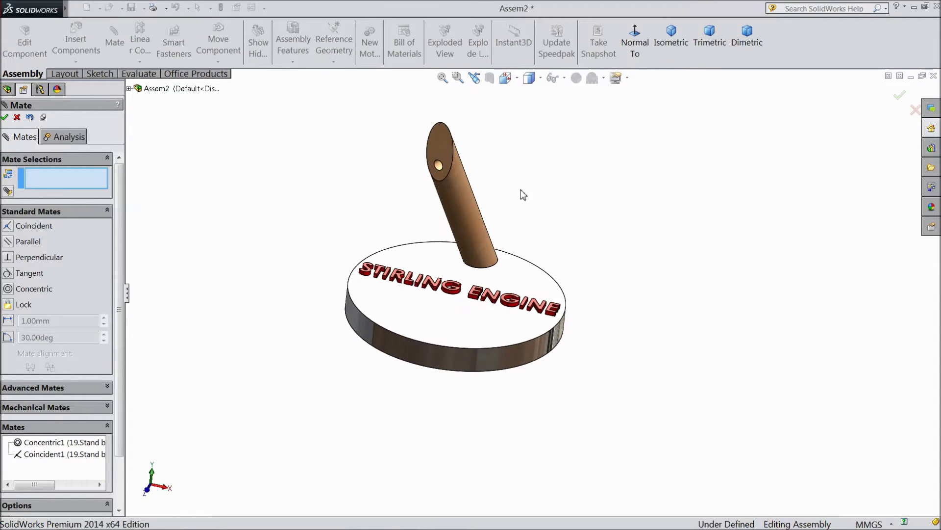
{"action": "scroll", "coordinate": [523, 195], "scroll_direction": "down", "scroll_amount": 2}
{"action": "left_click", "coordinate": [4, 118]}
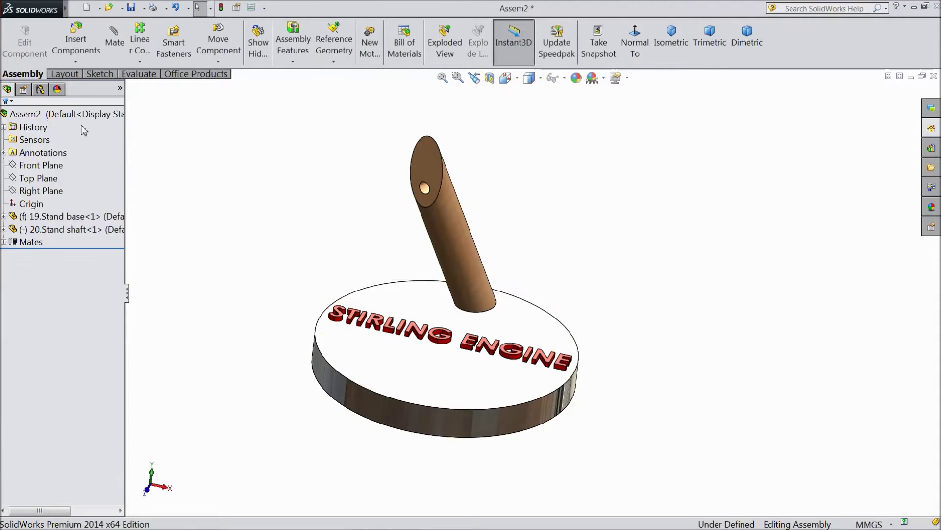
- Select the Stand base's Right Plane and the Stand shaft's Front Plane in the tree
{"action": "left_click", "coordinate": [4, 218]}
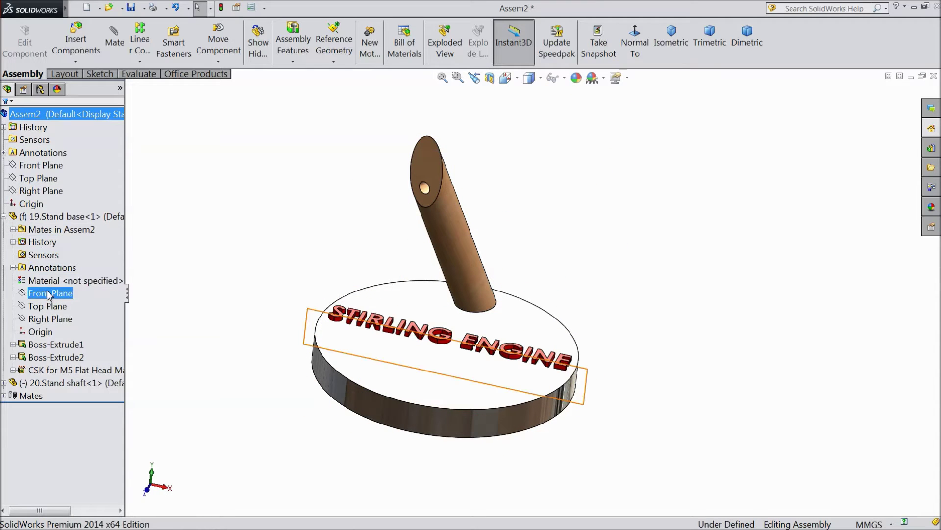
{"action": "left_click", "coordinate": [50, 319]}
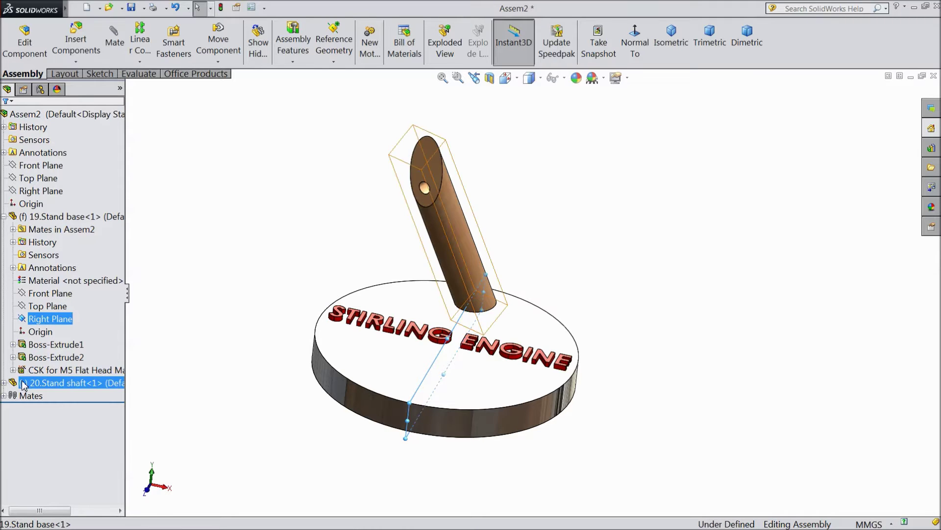
{"action": "left_click", "coordinate": [4, 383]}
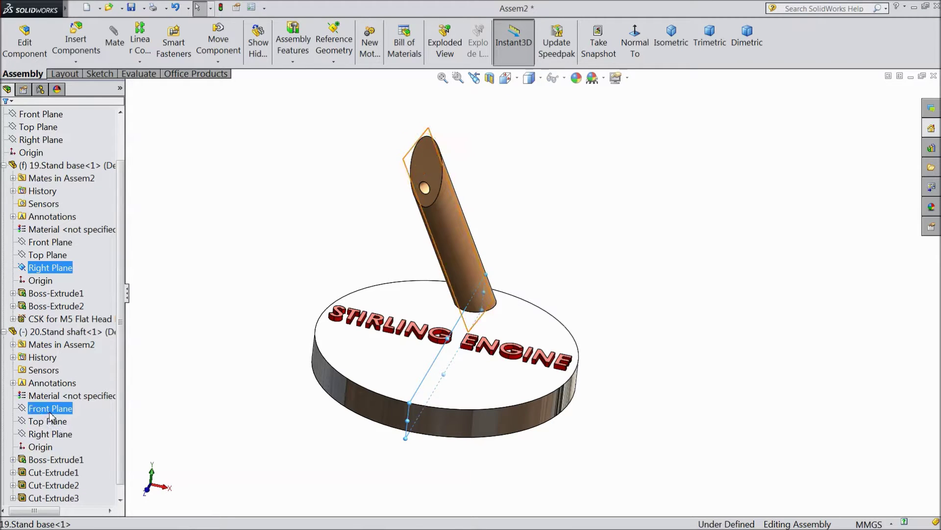
{"action": "left_click", "coordinate": [50, 414], "text": "shift"}
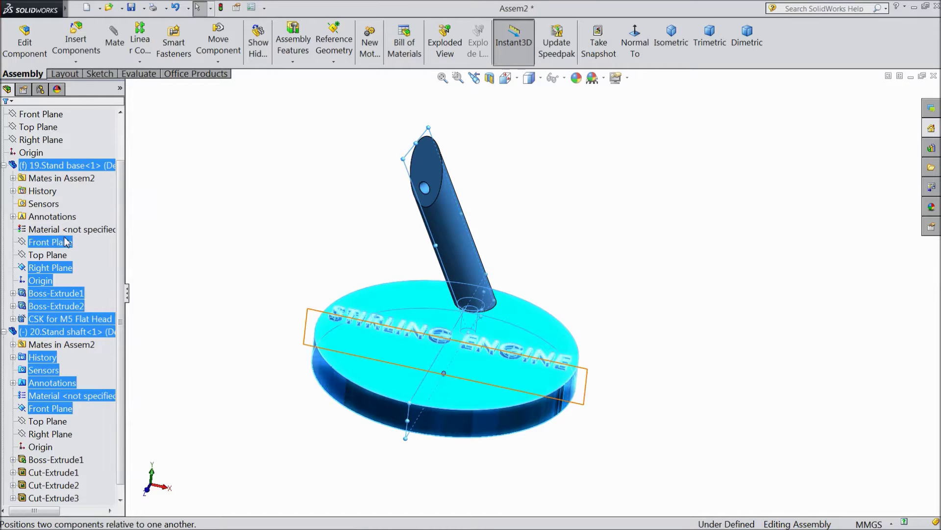
{"action": "left_click", "coordinate": [156, 225]}
{"action": "left_click", "coordinate": [54, 246]}
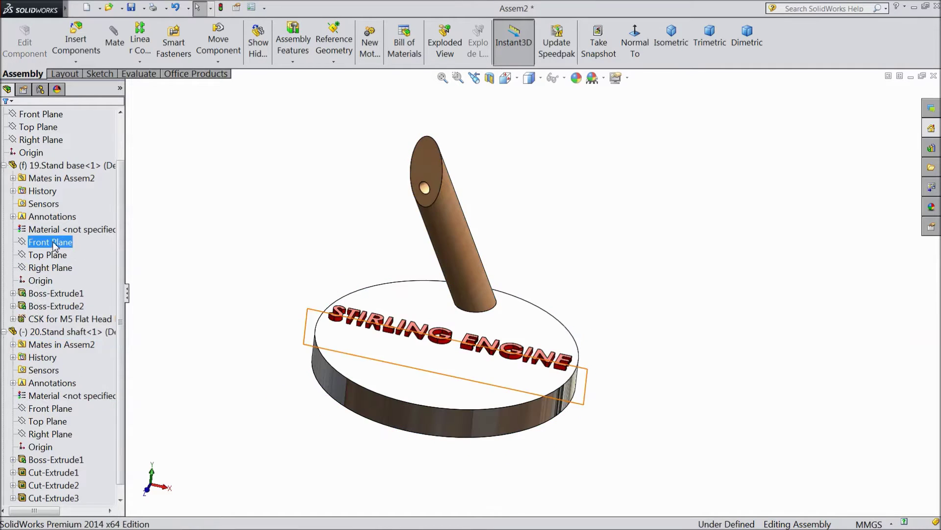
{"action": "left_click", "coordinate": [49, 267]}
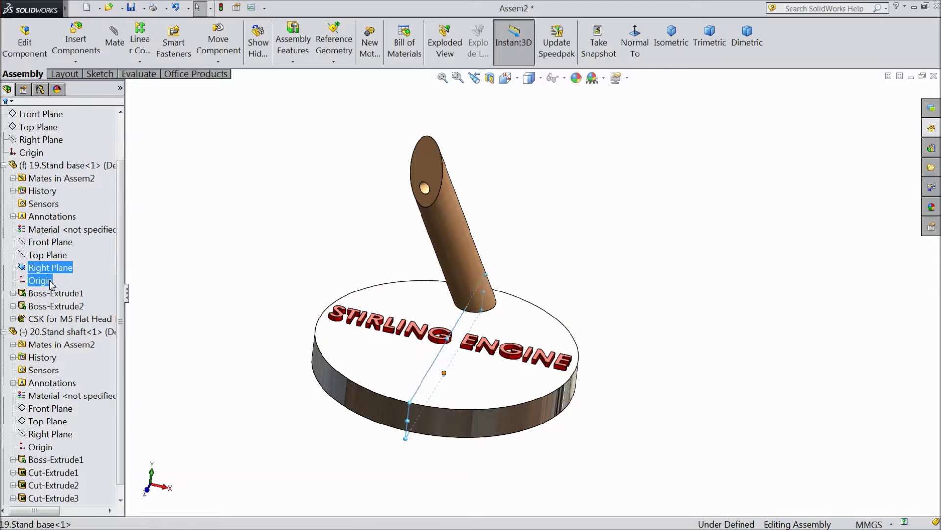
{"action": "left_click", "coordinate": [61, 410], "text": "ctrl"}
{"action": "middle_click_drag", "start_coordinate": [261, 317], "coordinate": [304, 297]}
{"action": "scroll", "coordinate": [378, 285], "scroll_direction": "down", "scroll_amount": 2}
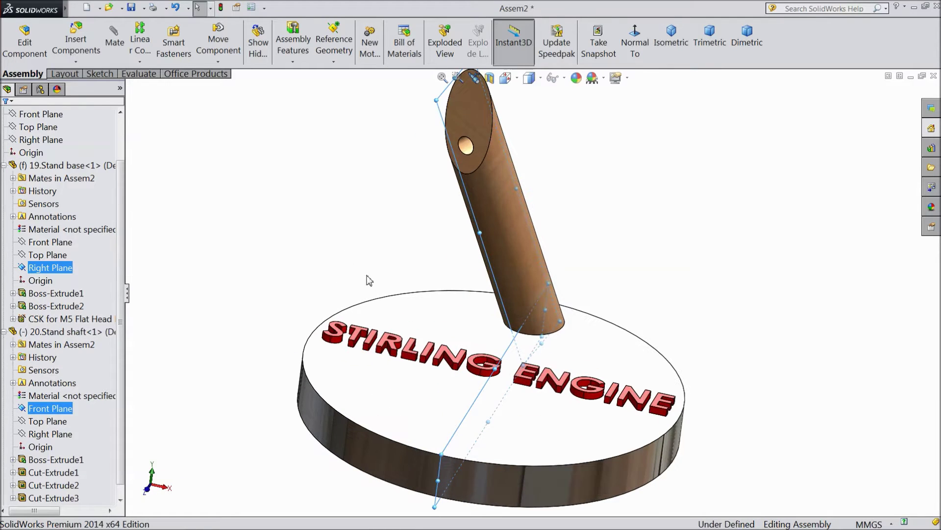
- Mate the two planes coincident as Coincident2, fully defining the assembly
{"action": "left_click", "coordinate": [115, 46]}
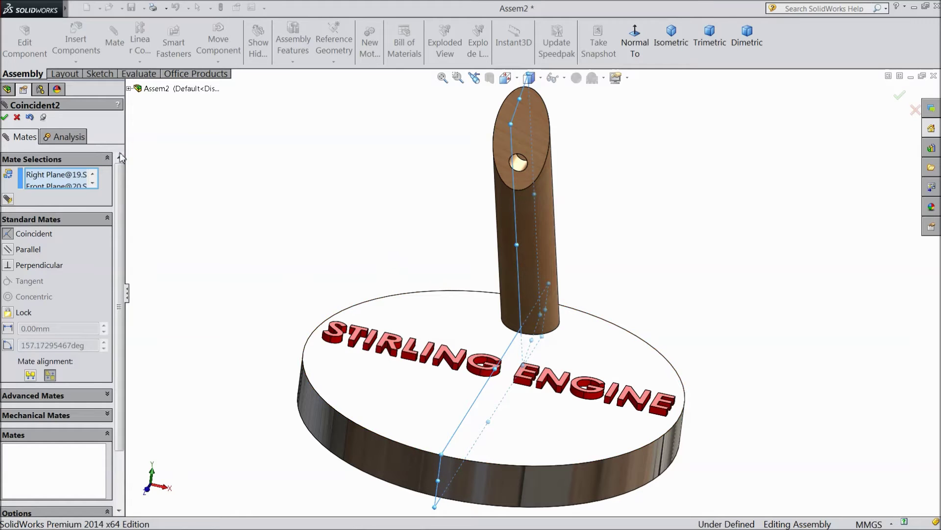
{"action": "left_click", "coordinate": [5, 117]}
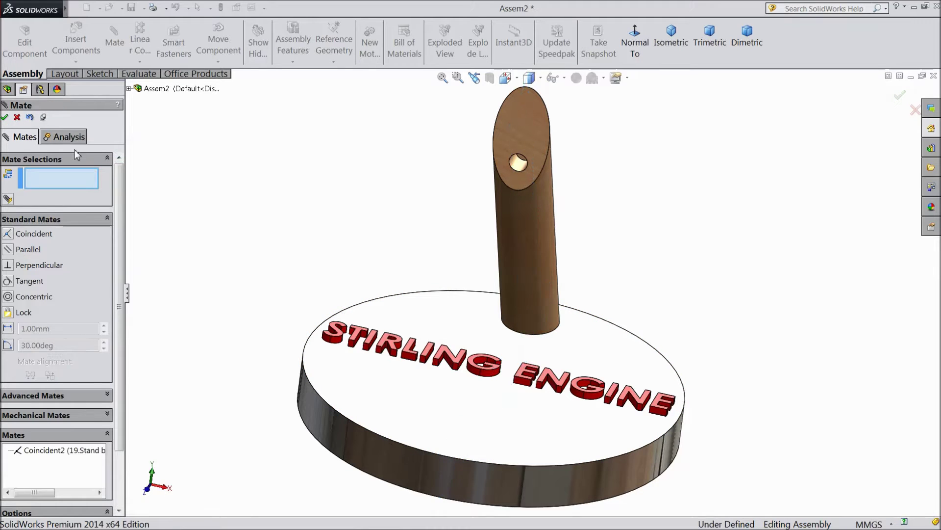
{"action": "left_click", "coordinate": [5, 117]}
{"action": "scroll", "coordinate": [286, 208], "scroll_direction": "up", "scroll_amount": 2}
{"action": "middle_click_drag", "start_coordinate": [286, 208], "coordinate": [265, 171]}
{"action": "scroll", "coordinate": [259, 158], "scroll_direction": "down", "scroll_amount": 2}
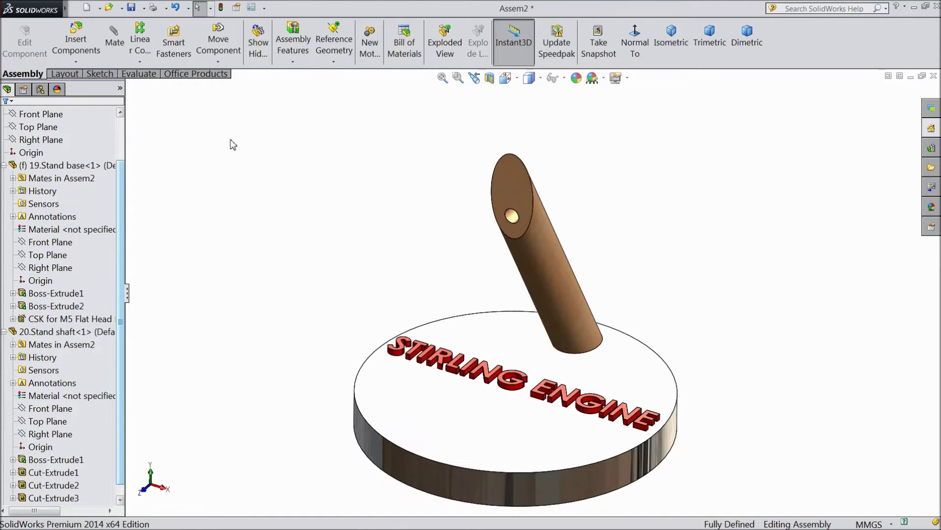
- Insert 30.Stand Base Support above the base and select the hole face at its arm end
{"action": "left_click", "coordinate": [76, 44]}
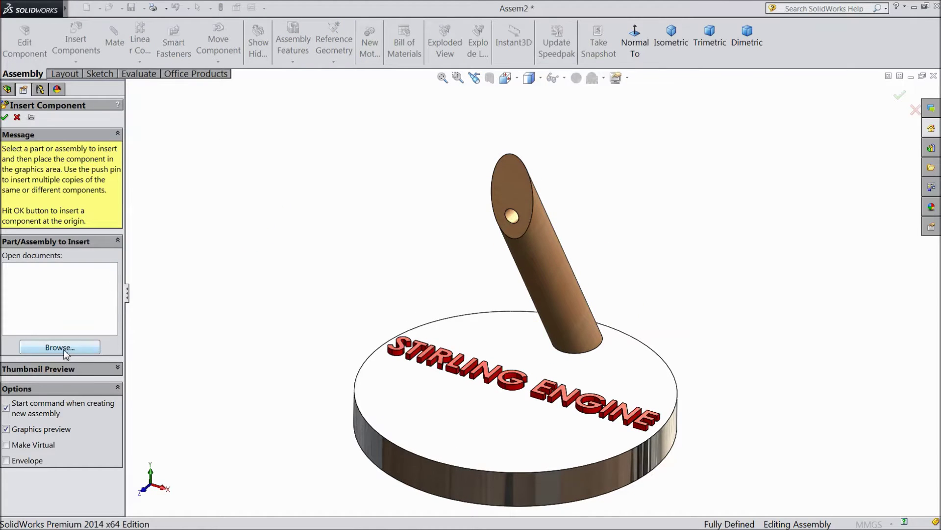
{"action": "left_click", "coordinate": [64, 351]}
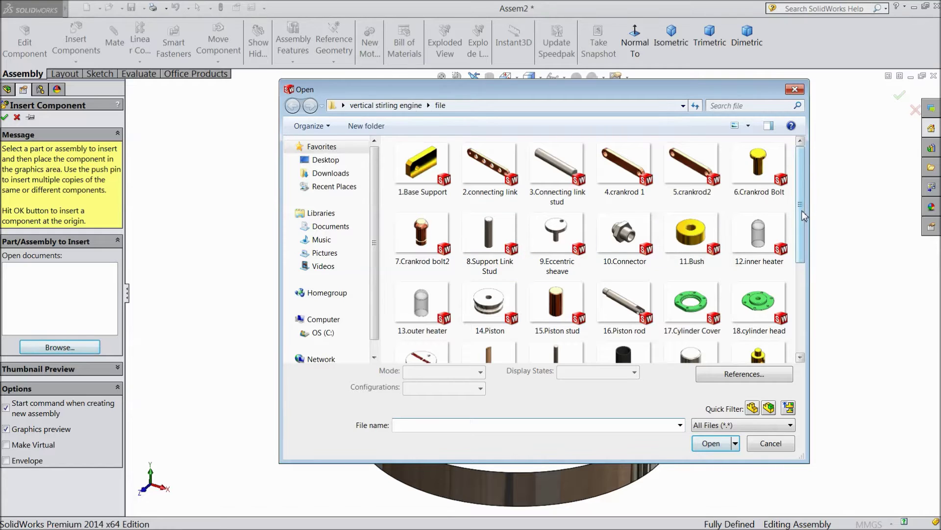
{"action": "left_click_drag", "start_coordinate": [804, 216], "coordinate": [803, 287]}
{"action": "left_click", "coordinate": [759, 277]}
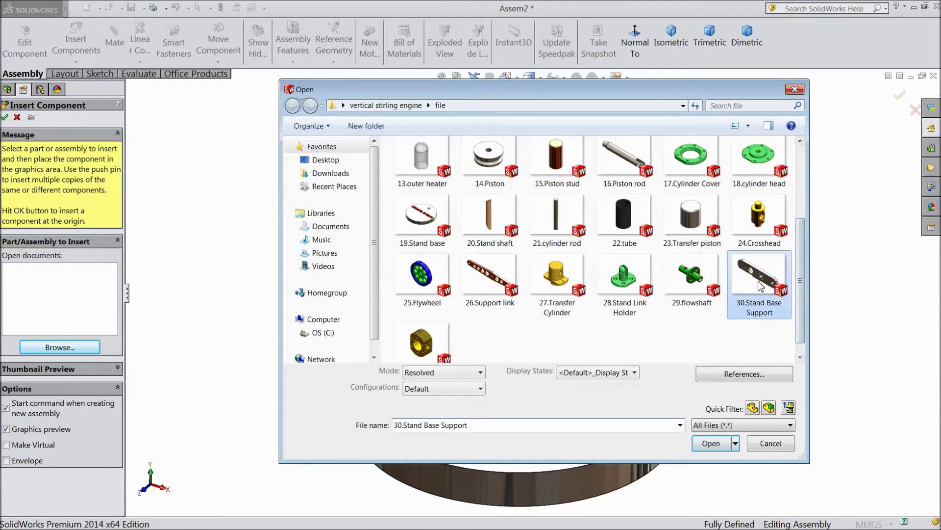
{"action": "left_click", "coordinate": [710, 443]}
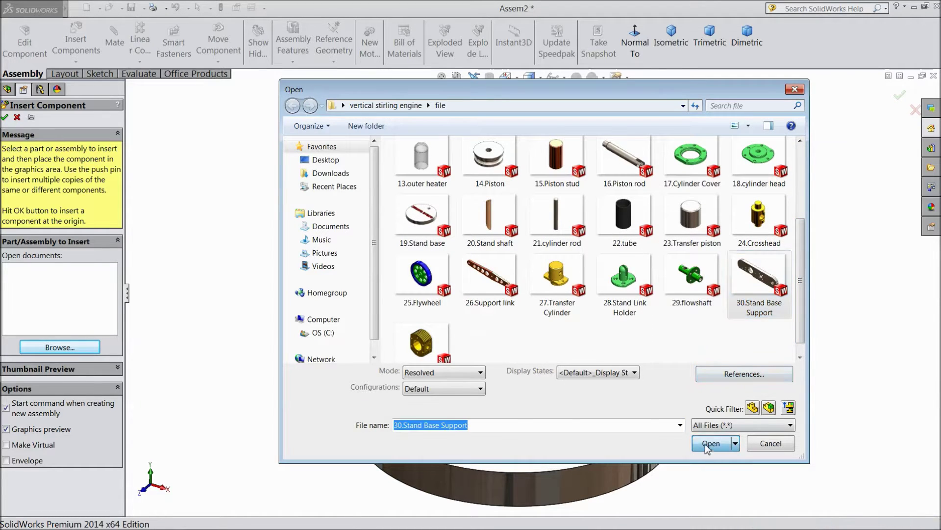
{"action": "left_click", "coordinate": [465, 262]}
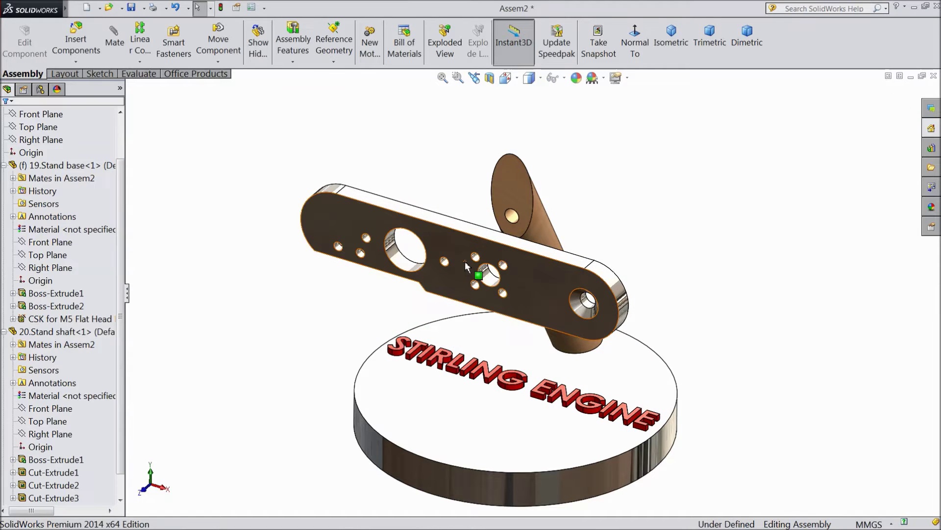
{"action": "left_click", "coordinate": [590, 305]}
{"action": "scroll", "coordinate": [615, 289], "scroll_direction": "down", "scroll_amount": 2}
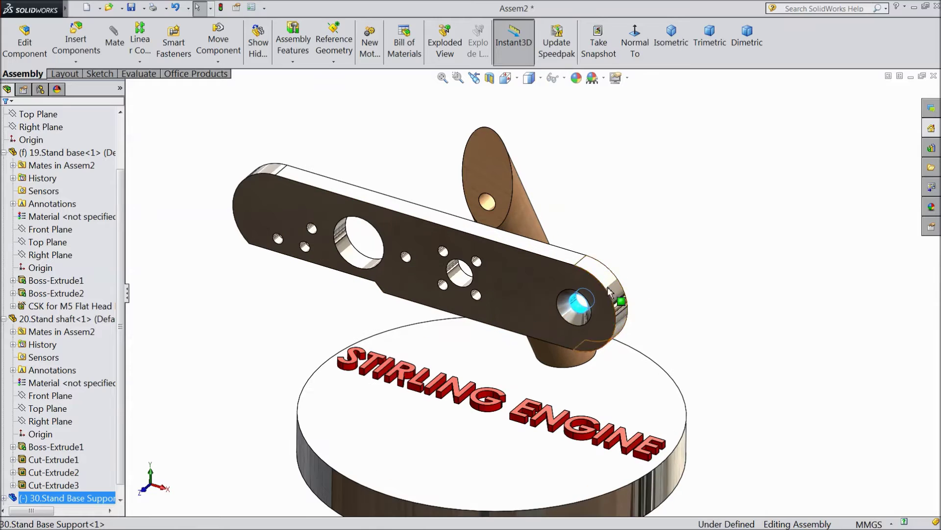
- Make the support arm's end hole concentric with the shaft (Concentric2)
{"action": "left_click", "coordinate": [114, 43]}
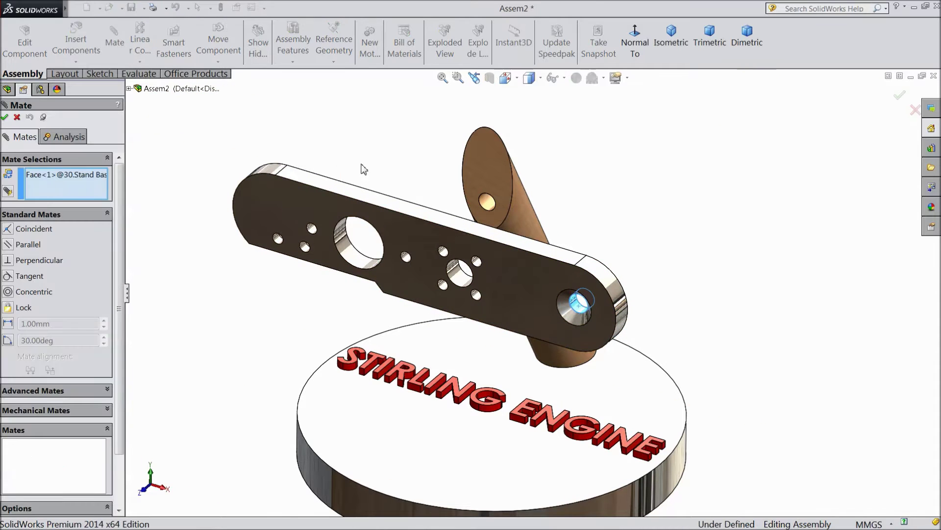
{"action": "left_click", "coordinate": [486, 203]}
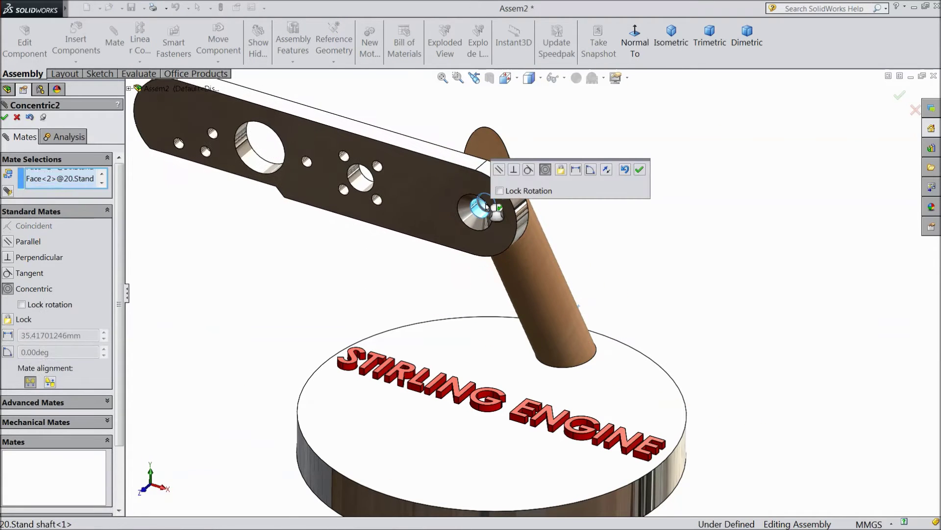
{"action": "left_click", "coordinate": [640, 169]}
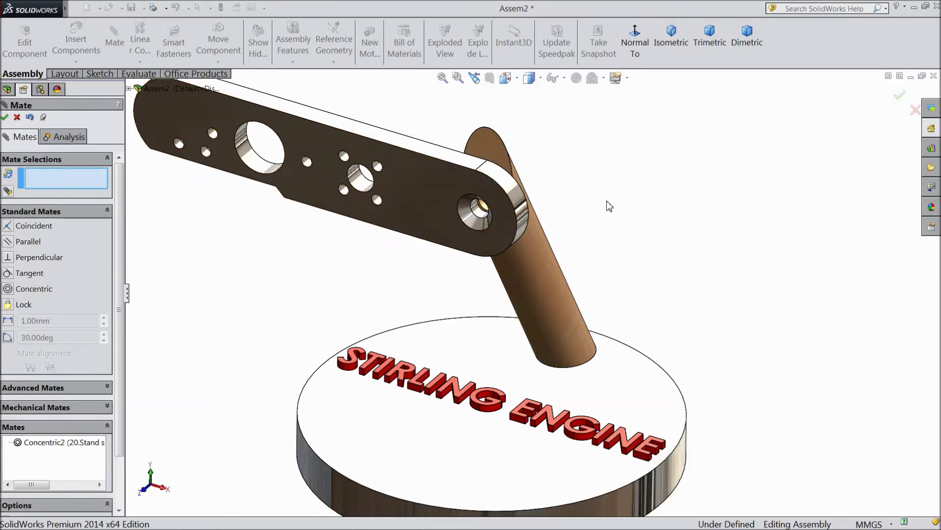
{"action": "scroll", "coordinate": [572, 211], "scroll_direction": "up", "scroll_amount": 3}
{"action": "scroll", "coordinate": [571, 221], "scroll_direction": "down", "scroll_amount": 2}
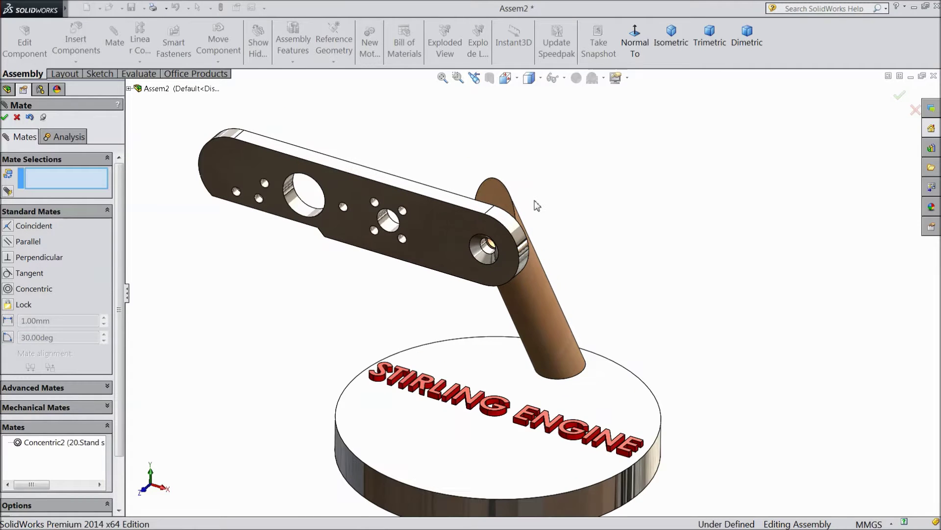
{"action": "middle_click_drag", "start_coordinate": [566, 196], "coordinate": [568, 218]}
{"action": "scroll", "coordinate": [510, 194], "scroll_direction": "down", "scroll_amount": 4}
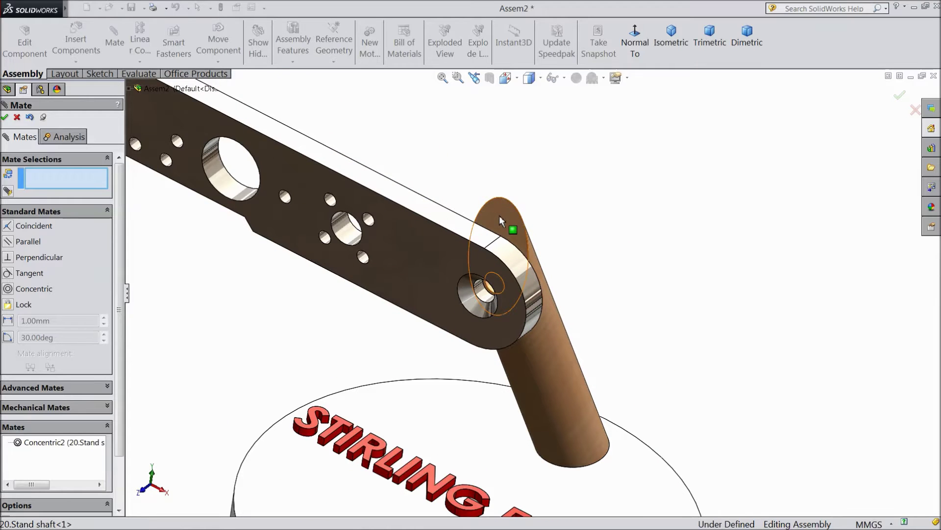
- Mate the arm's flat face coincident with the shaft's end face (Coincident3)
{"action": "left_click", "coordinate": [499, 215]}
{"action": "middle_click_drag", "start_coordinate": [553, 199], "coordinate": [540, 217]}
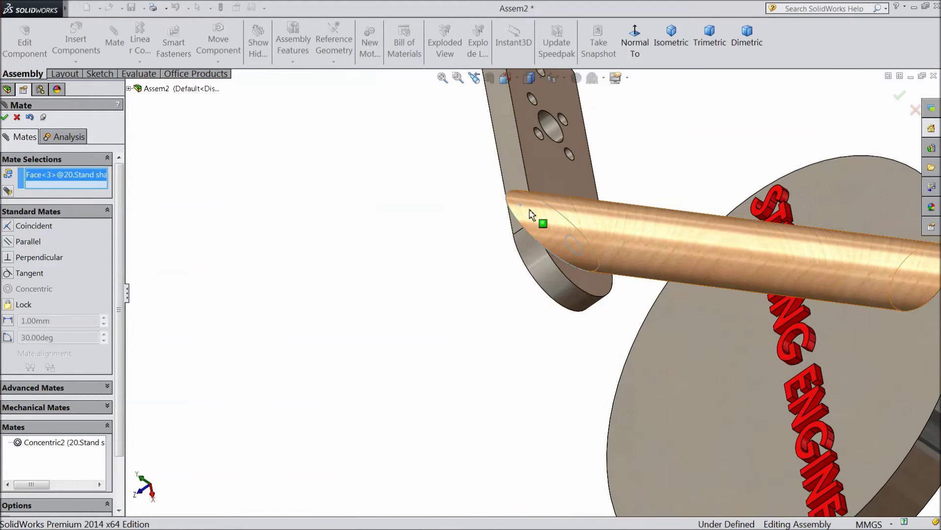
{"action": "left_click", "coordinate": [548, 177]}
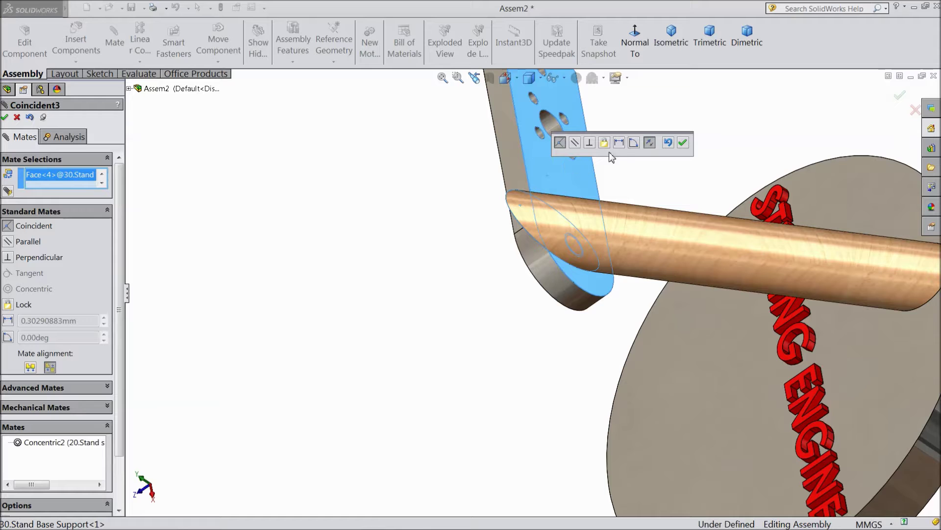
{"action": "left_click", "coordinate": [683, 143]}
{"action": "scroll", "coordinate": [490, 189], "scroll_direction": "up", "scroll_amount": 6}
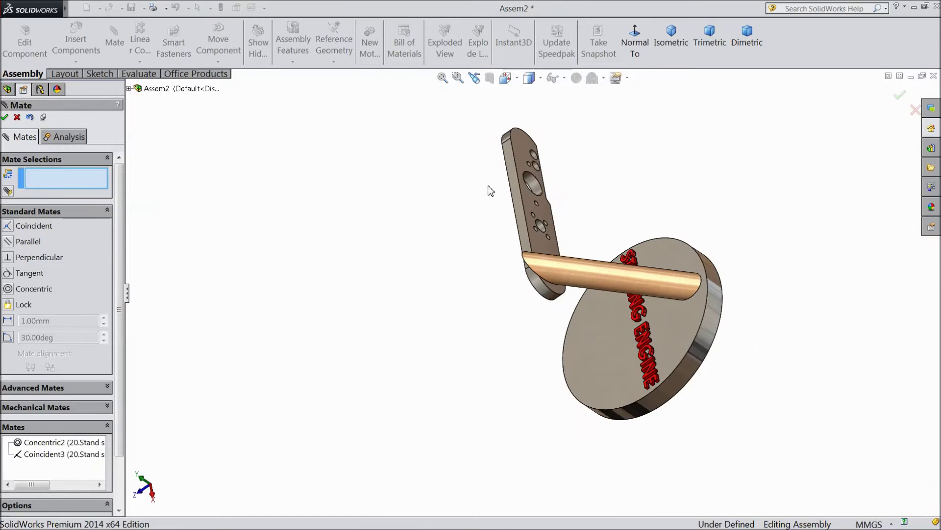
{"action": "middle_click_drag", "start_coordinate": [443, 223], "coordinate": [533, 156]}
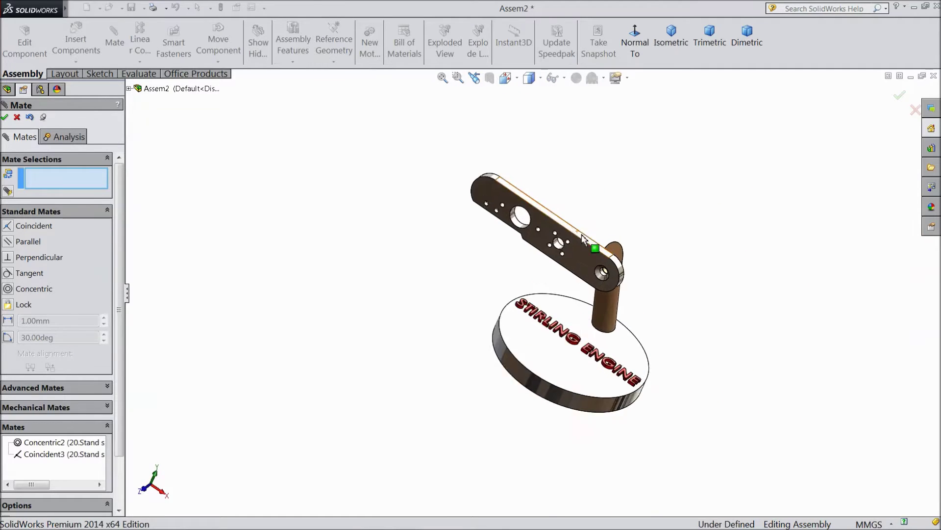
{"action": "scroll", "coordinate": [502, 211], "scroll_direction": "down", "scroll_amount": 5}
- Swing the support arm upright about the shaft and finish mating
{"action": "left_click_drag", "start_coordinate": [421, 169], "coordinate": [593, 184]}
{"action": "middle_click_drag", "start_coordinate": [486, 206], "coordinate": [452, 219]}
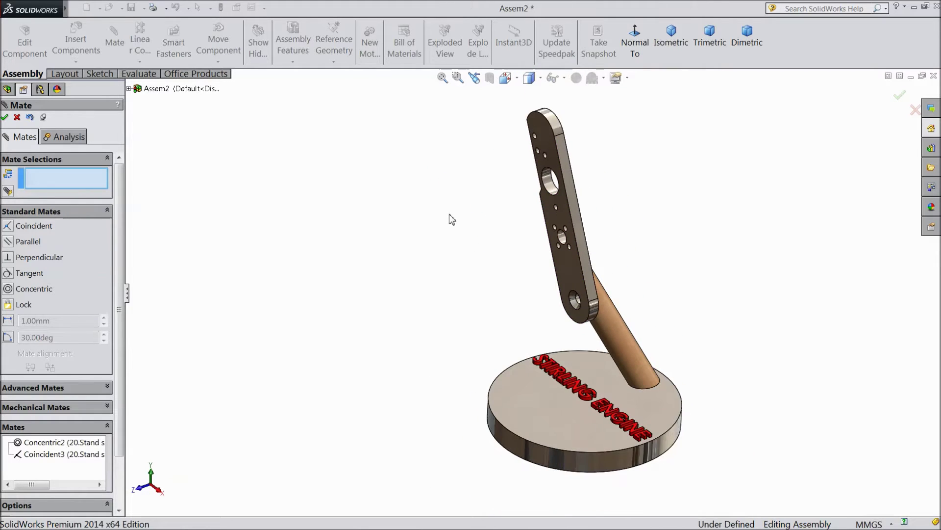
{"action": "left_click", "coordinate": [5, 118]}
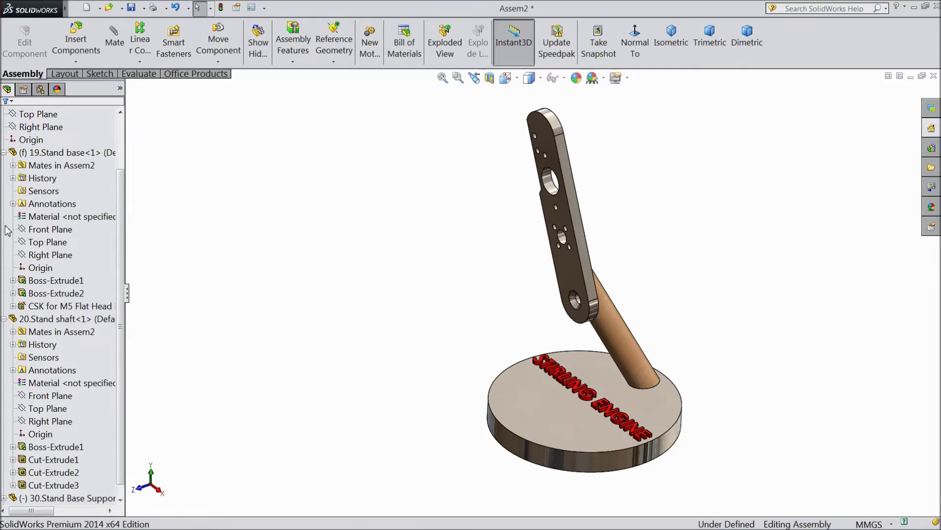
- Collapse Stand base and select the Stand shaft's Front Plane in the tree
{"action": "left_click", "coordinate": [4, 153]}
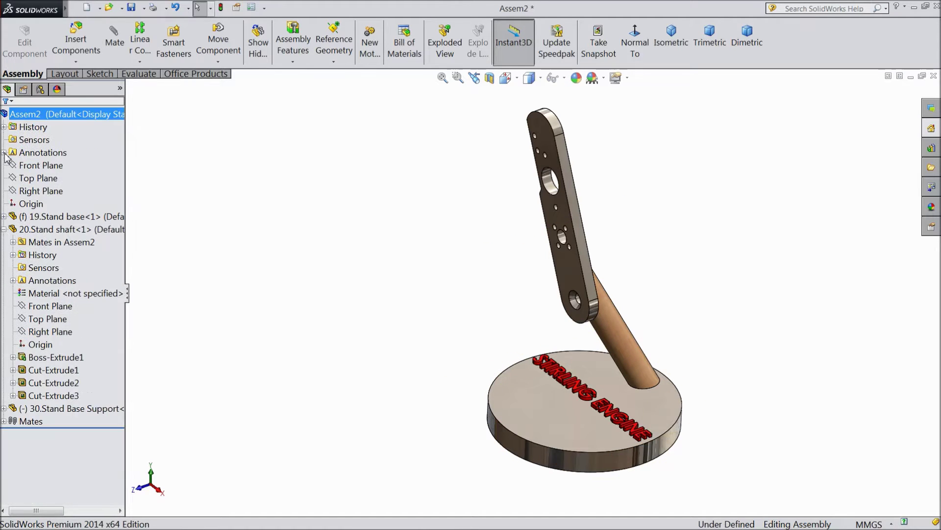
{"action": "left_click", "coordinate": [46, 190]}
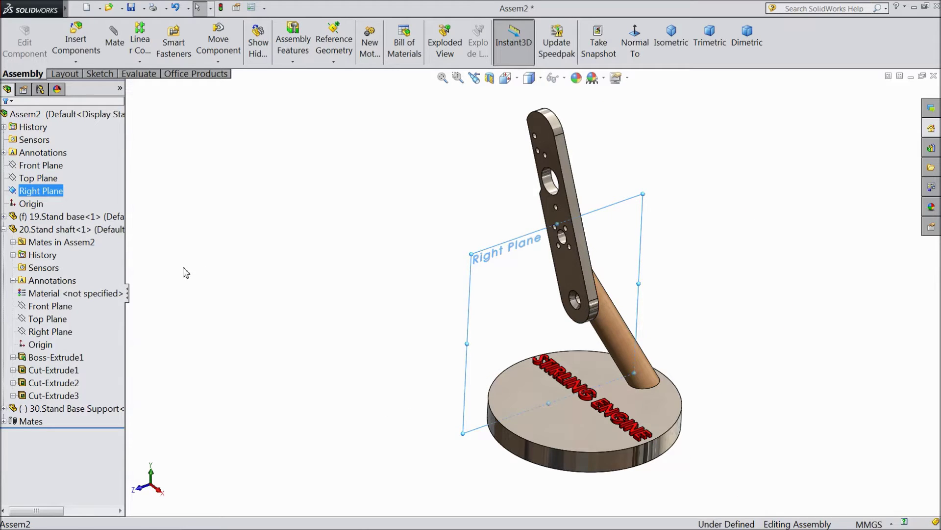
{"action": "middle_click_drag", "start_coordinate": [185, 273], "coordinate": [249, 267]}
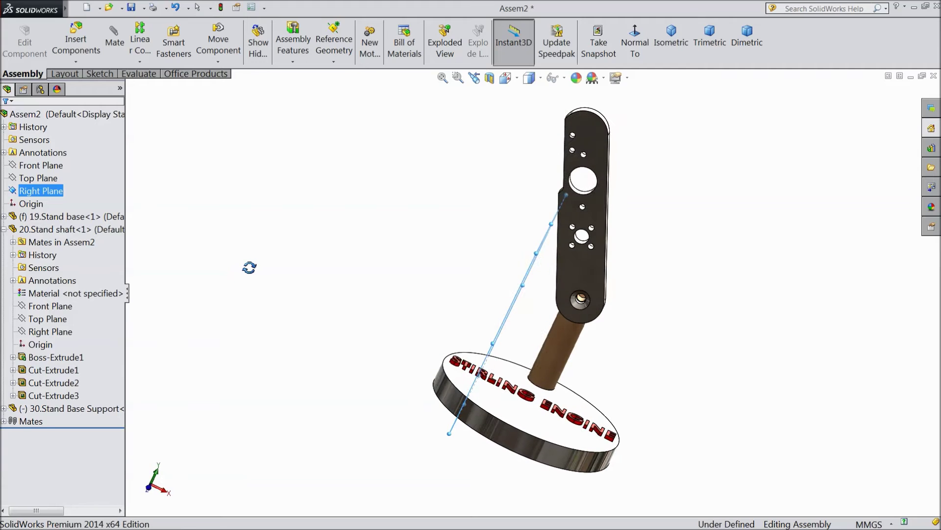
{"action": "key", "text": "Escape"}
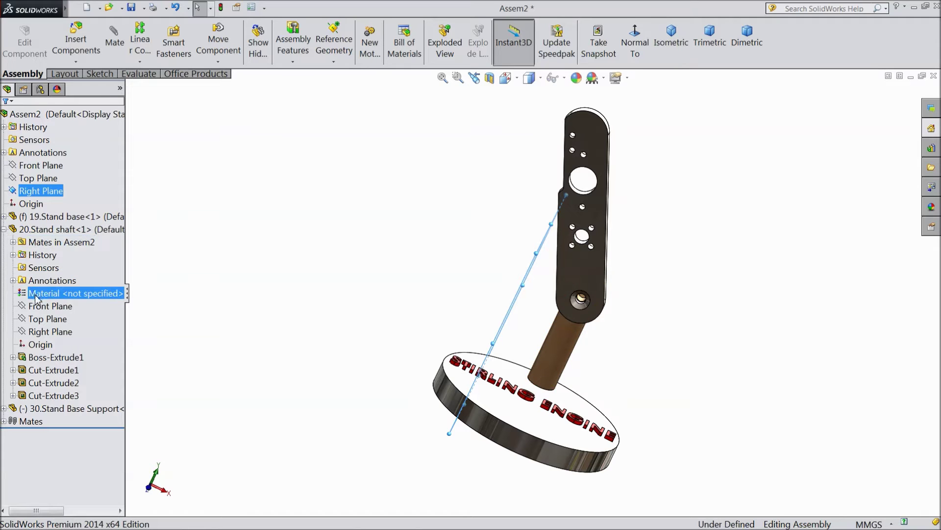
{"action": "left_click", "coordinate": [43, 307]}
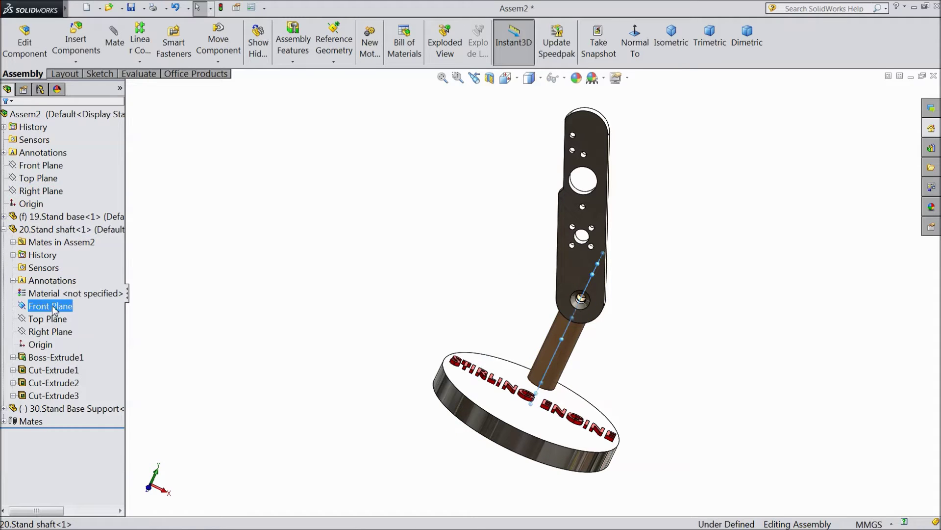
{"action": "mouse_move", "coordinate": [218, 338]}
{"action": "middle_mouse_down"}
{"action": "mouse_move", "coordinate": [225, 347]}
{"action": "mouse_move", "coordinate": [216, 334]}
{"action": "middle_mouse_up"}
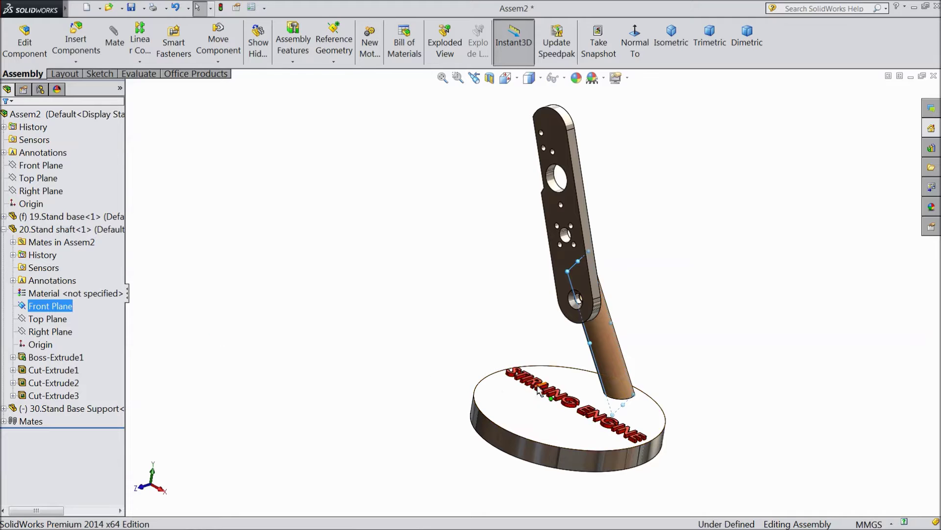
{"action": "scroll", "coordinate": [538, 377], "scroll_direction": "up", "scroll_amount": 2}
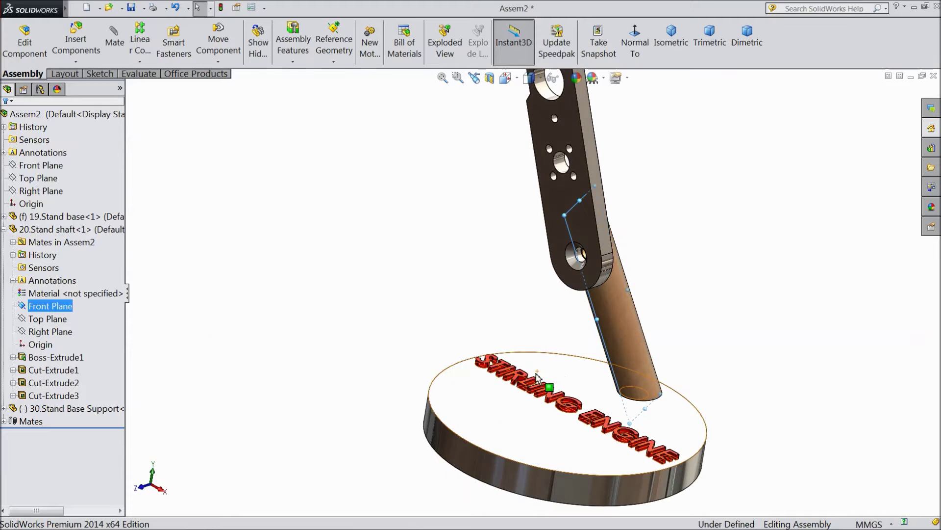
- Add the Stand Base Support's Top Plane to the selection
{"action": "left_click", "coordinate": [4, 408]}
{"action": "left_click", "coordinate": [51, 434], "text": "ctrl"}
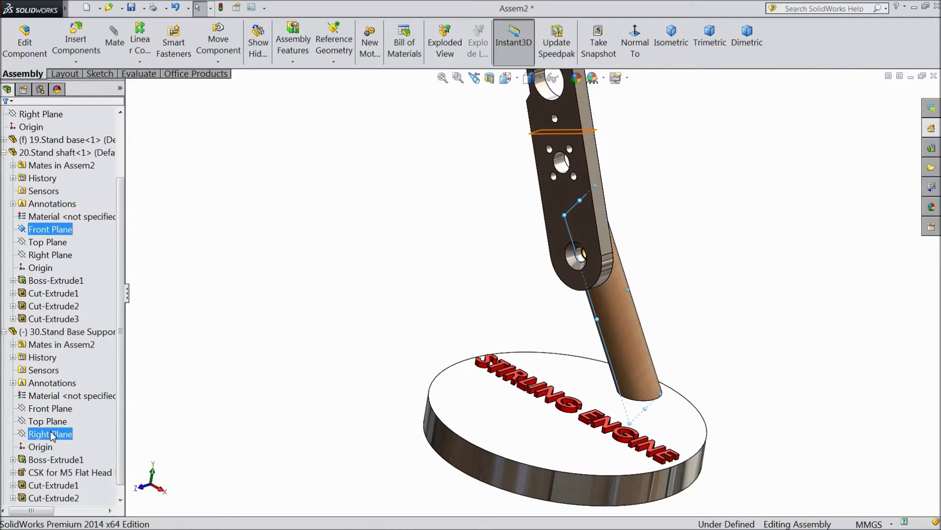
{"action": "left_click", "coordinate": [51, 424], "text": "ctrl"}
{"action": "left_click", "coordinate": [52, 412], "text": "ctrl"}
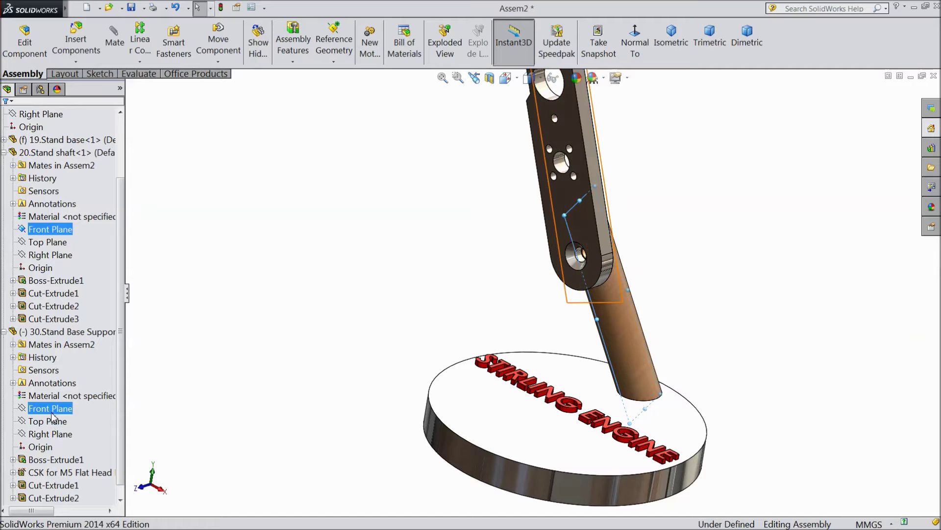
{"action": "left_click", "coordinate": [52, 422], "text": "ctrl"}
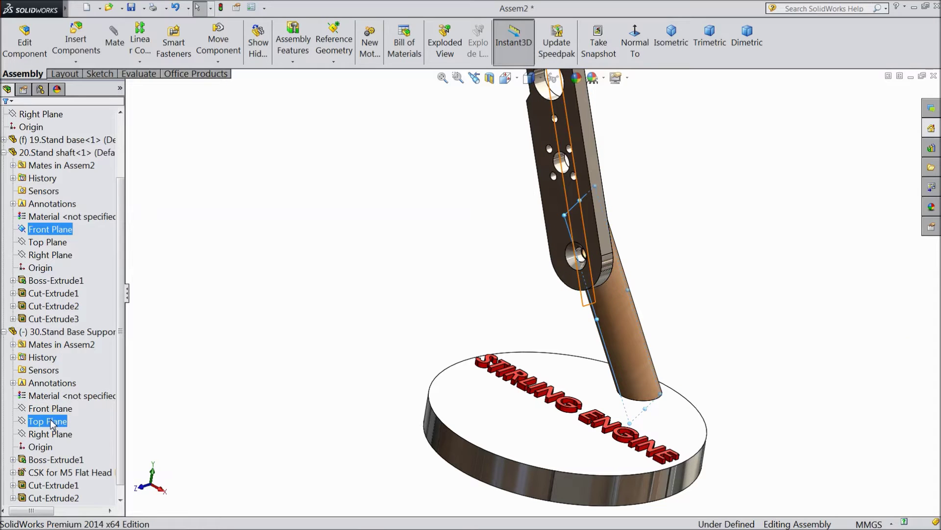
{"action": "left_click", "coordinate": [52, 421], "text": "ctrl"}
{"action": "scroll", "coordinate": [167, 412], "scroll_direction": "up", "scroll_amount": 2}
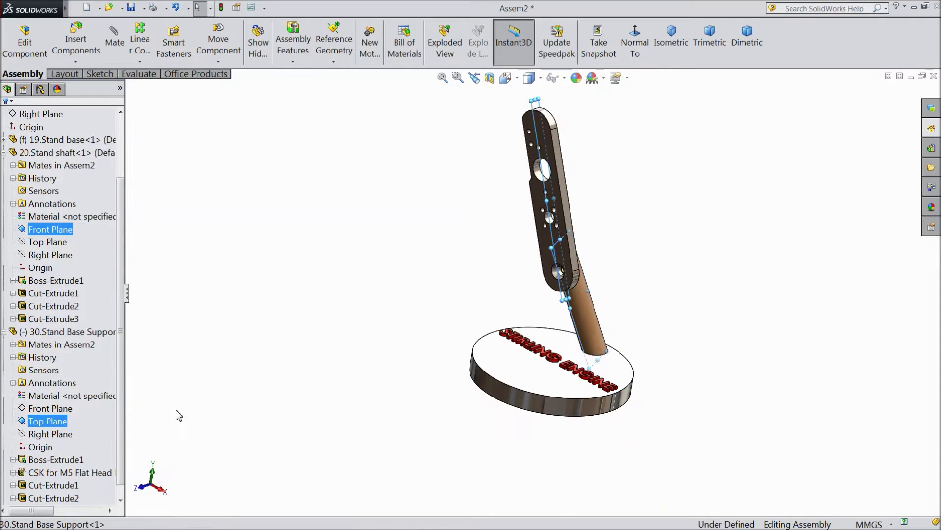
{"action": "middle_click_drag", "start_coordinate": [177, 412], "coordinate": [239, 403]}
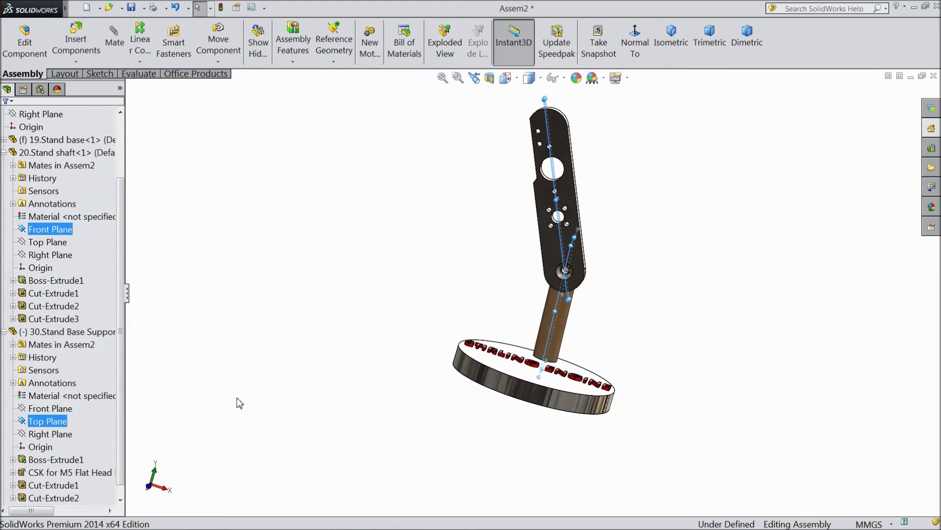
{"action": "scroll", "coordinate": [609, 247], "scroll_direction": "down", "scroll_amount": 2}
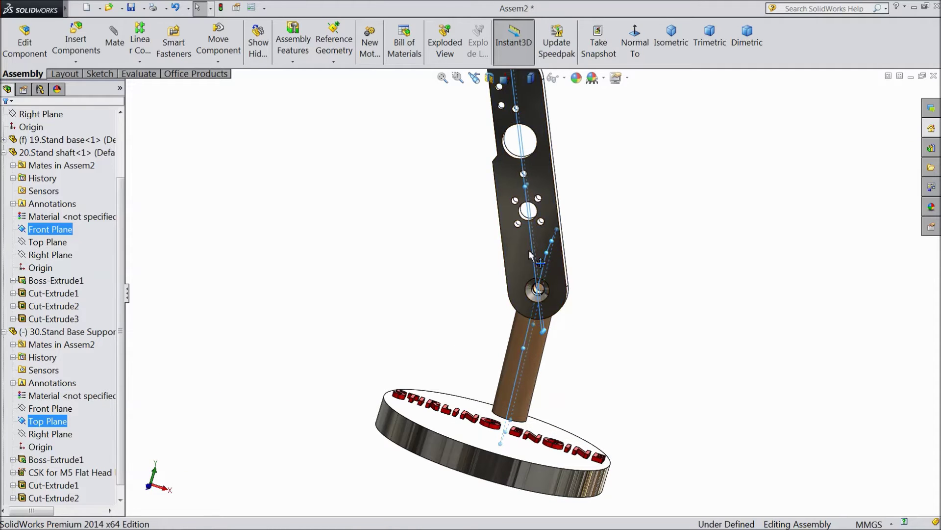
{"action": "left_click", "coordinate": [115, 55]}
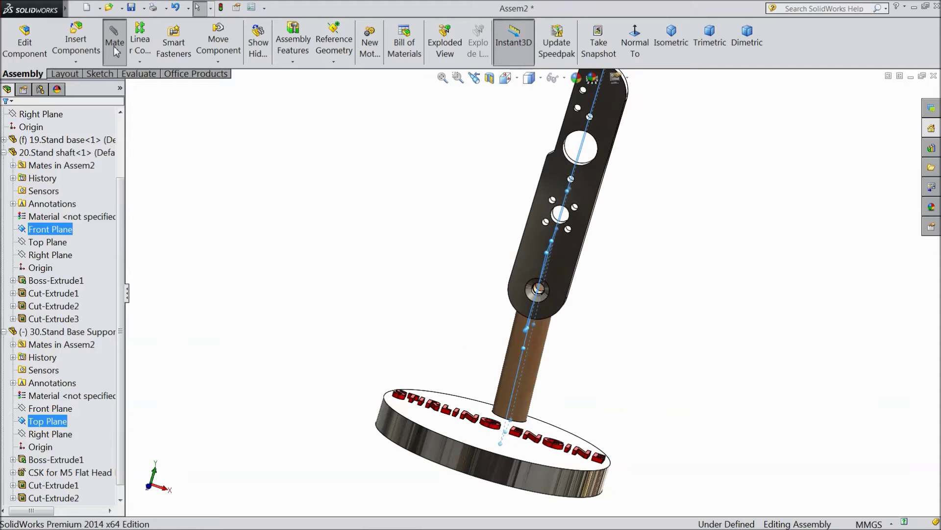
- Accept the Coincident4 mate between the shaft's Front Plane and the support's Top Plane
{"action": "middle_click_drag", "start_coordinate": [394, 243], "coordinate": [327, 243]}
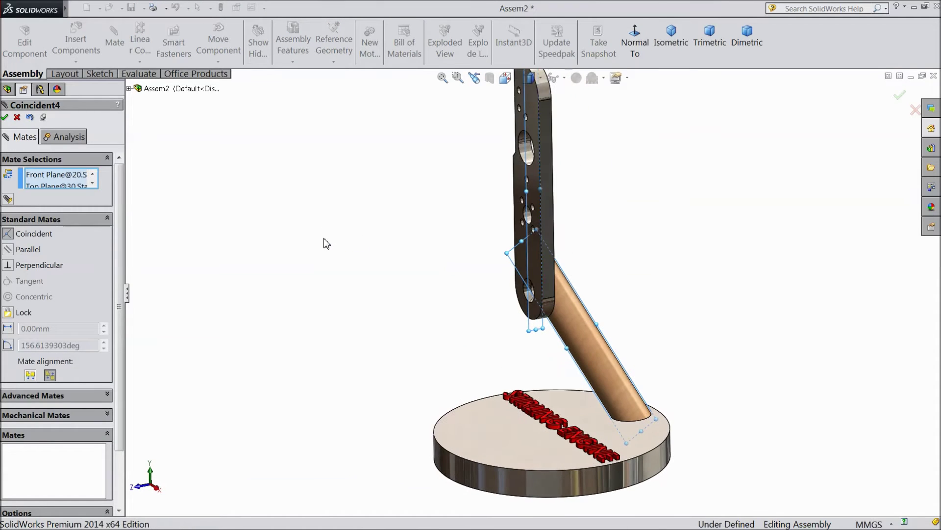
{"action": "middle_click_drag", "start_coordinate": [482, 258], "coordinate": [428, 300]}
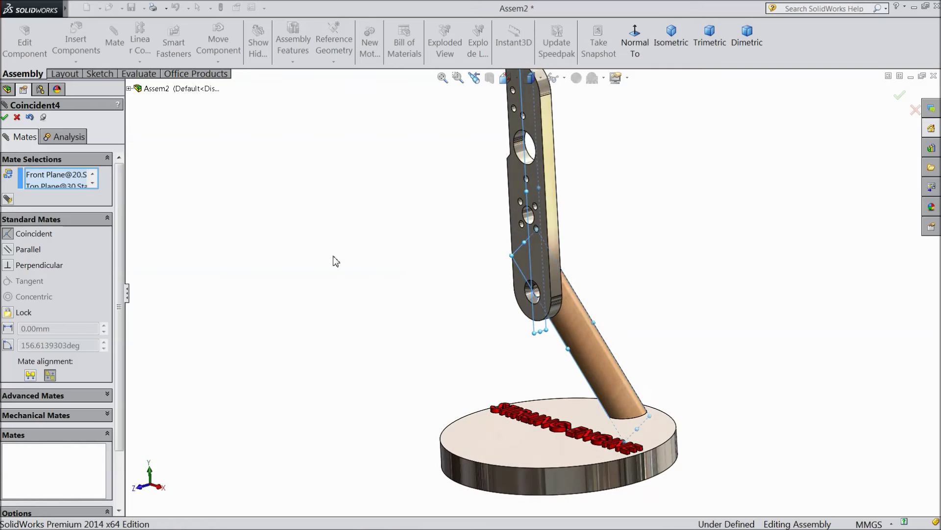
{"action": "left_click", "coordinate": [4, 118]}
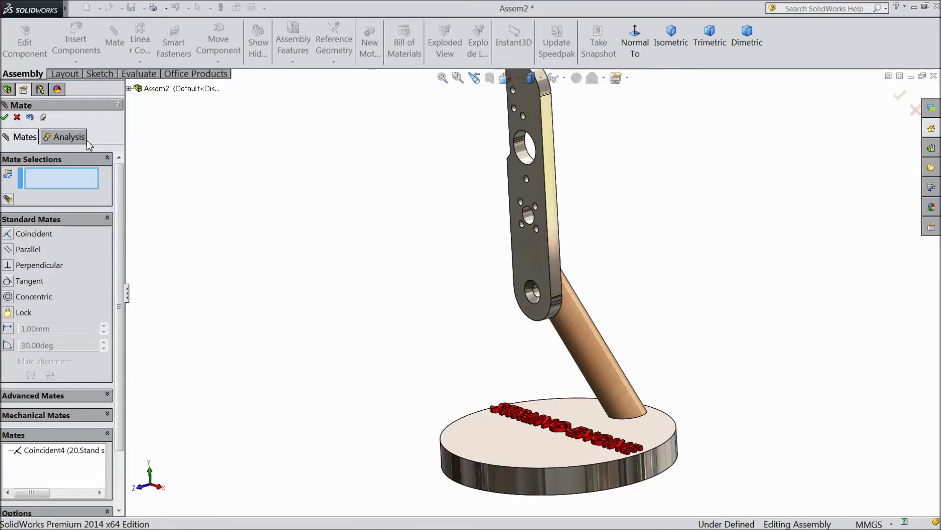
{"action": "left_click", "coordinate": [5, 118]}
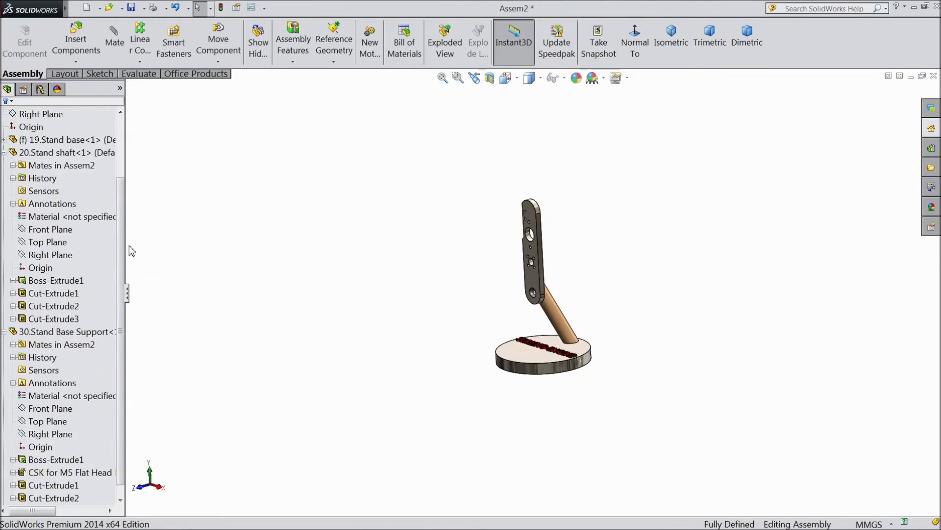
- Collapse the Stand Base Support and Stand shaft nodes in the tree
{"action": "left_click", "coordinate": [4, 332]}
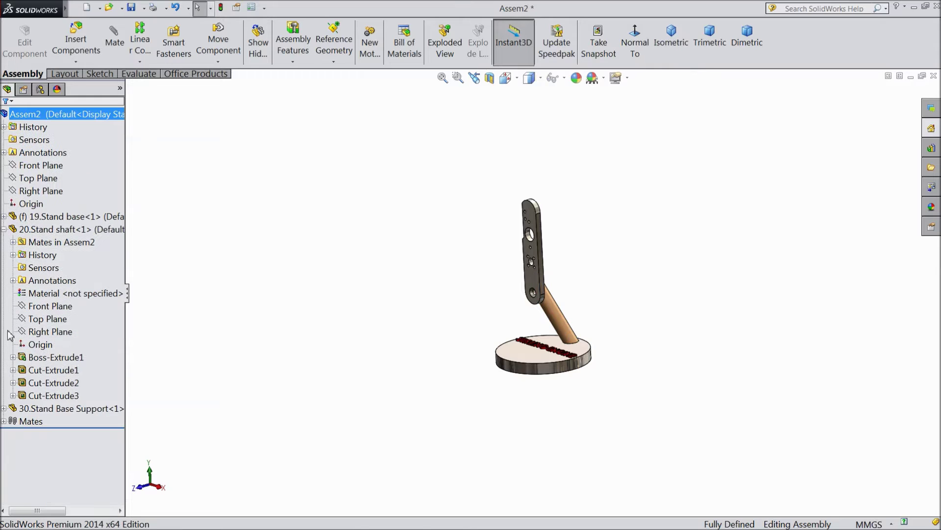
{"action": "left_click", "coordinate": [4, 229]}
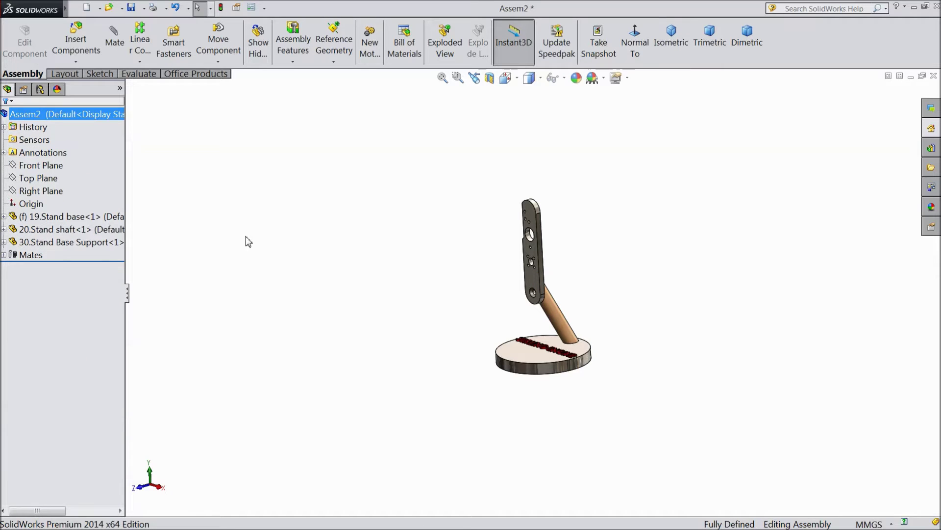
{"action": "middle_click_drag", "start_coordinate": [366, 326], "coordinate": [384, 336]}
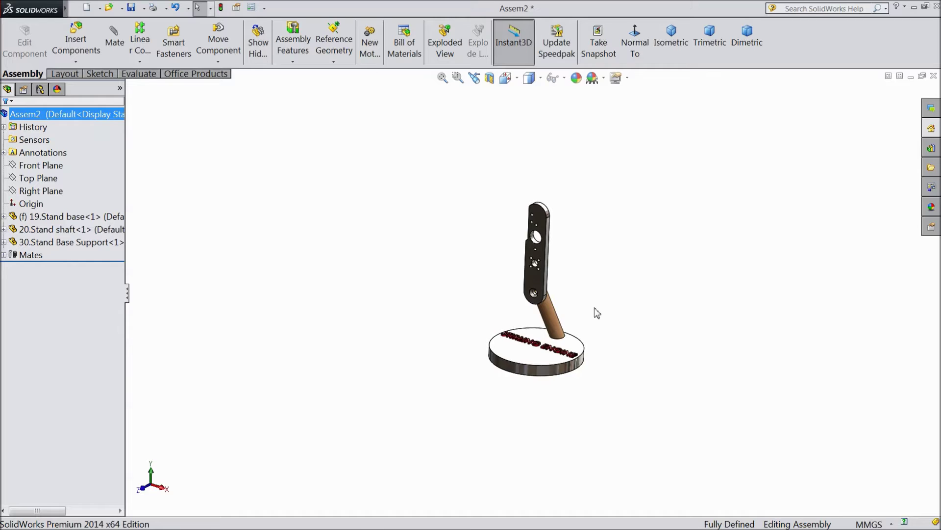
{"action": "scroll", "coordinate": [597, 313], "scroll_direction": "down", "scroll_amount": 2}
{"action": "scroll", "coordinate": [567, 311], "scroll_direction": "down", "scroll_amount": 2}
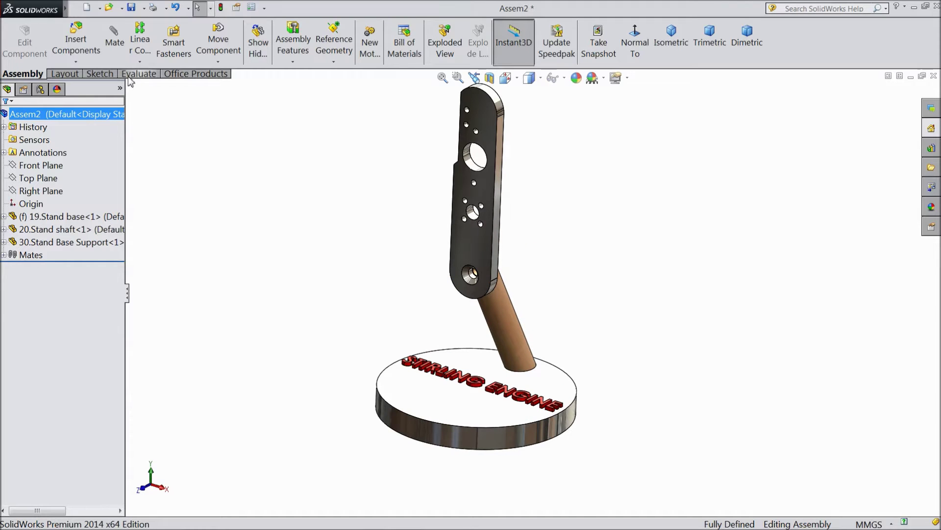
{"action": "left_click", "coordinate": [114, 39]}
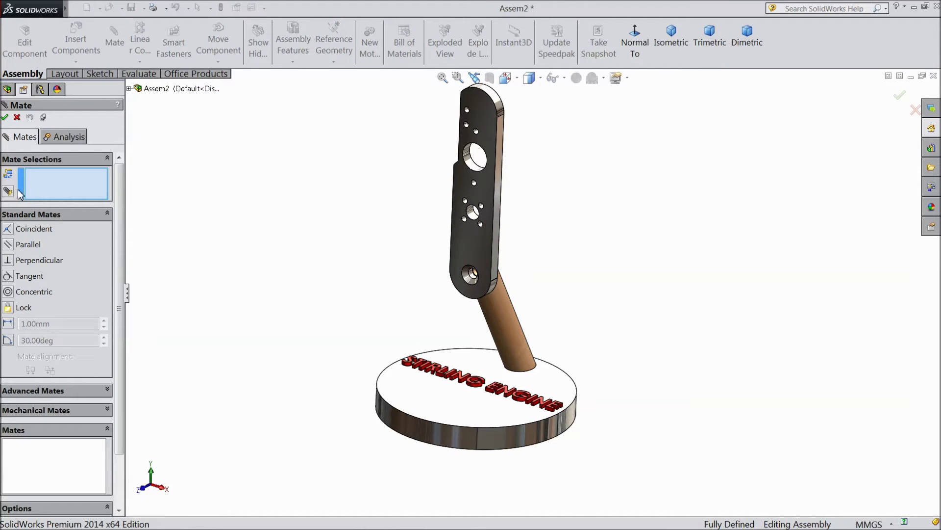
{"action": "left_click", "coordinate": [17, 117]}
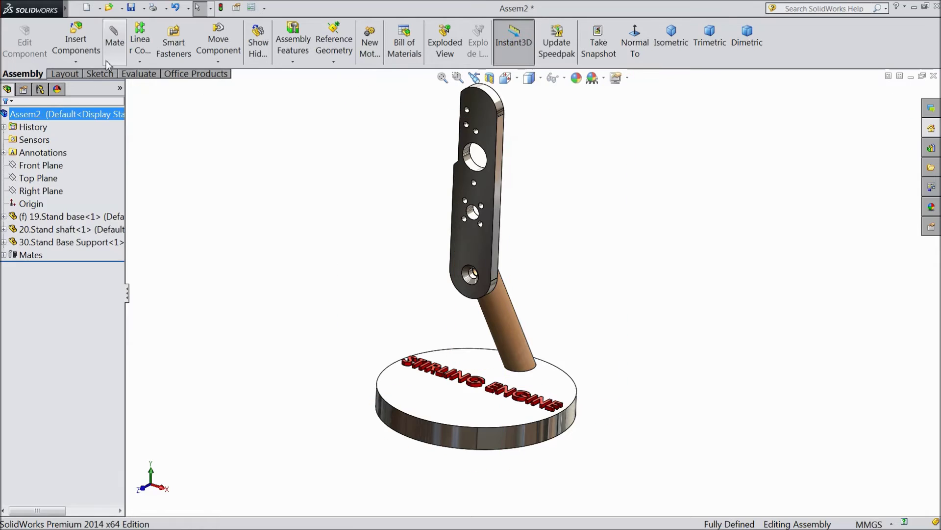
- Insert 31.Cylinder and place the finned cylinder beside the support arm
{"action": "left_click", "coordinate": [79, 47]}
{"action": "left_click", "coordinate": [60, 348]}
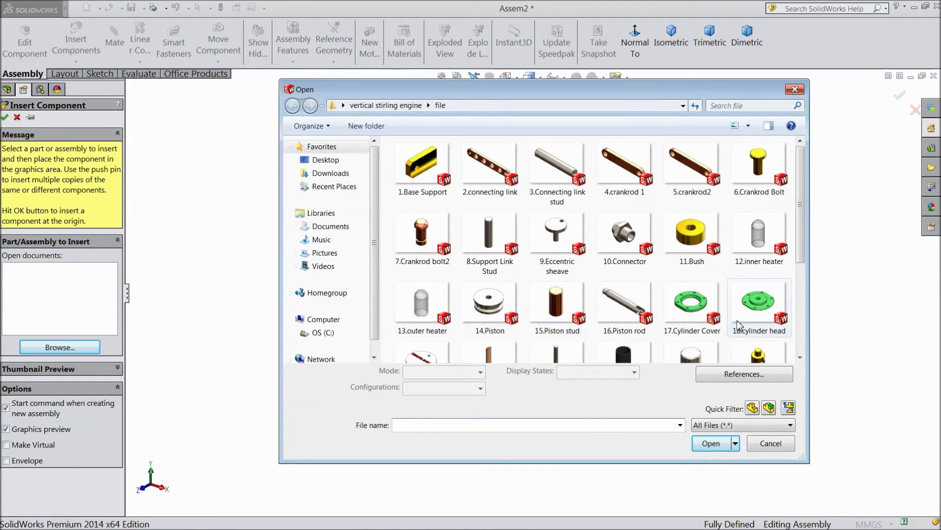
{"action": "scroll", "coordinate": [801, 254], "scroll_direction": "down", "scroll_amount": 4}
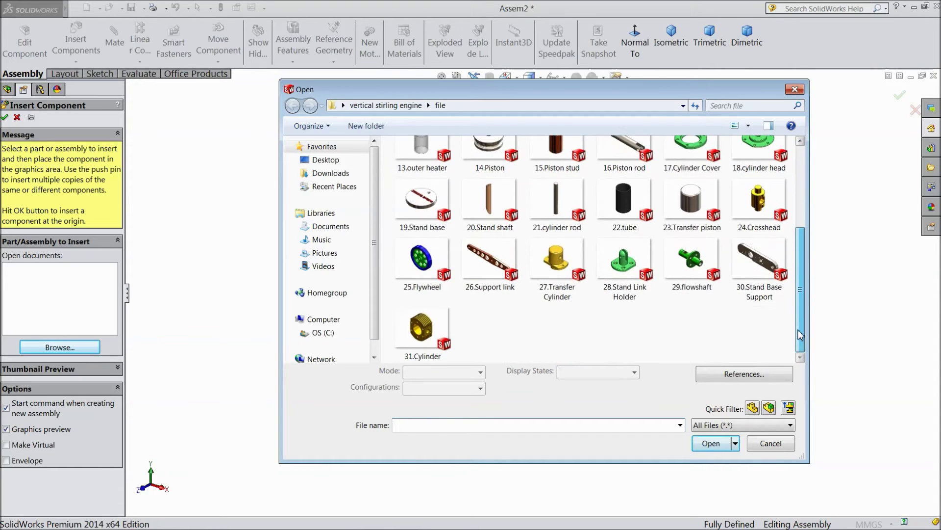
{"action": "left_click", "coordinate": [427, 336]}
{"action": "left_click", "coordinate": [711, 443]}
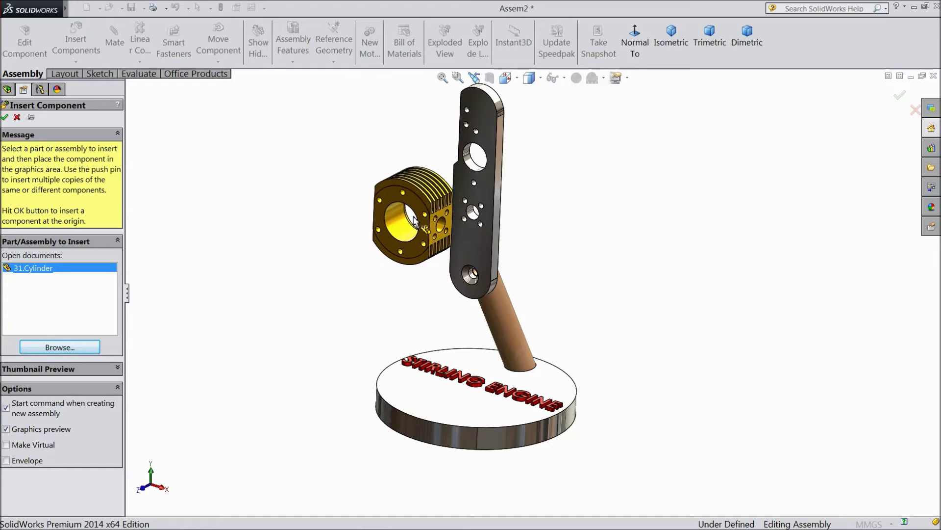
{"action": "left_click", "coordinate": [416, 219]}
- Mate the cylinder's hole concentric with a plate hole, flipping alignment, as Concentric3
{"action": "scroll", "coordinate": [424, 233], "scroll_direction": "down", "scroll_amount": 3}
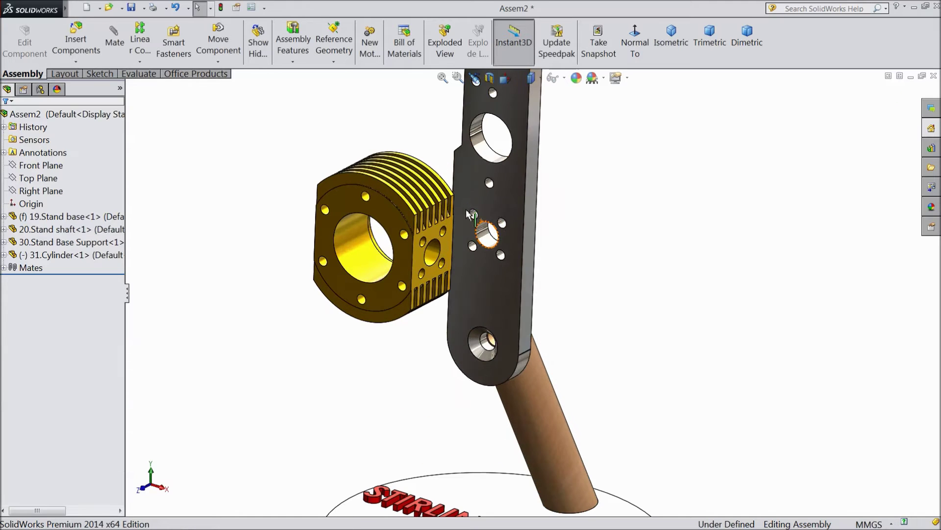
{"action": "left_click", "coordinate": [435, 255]}
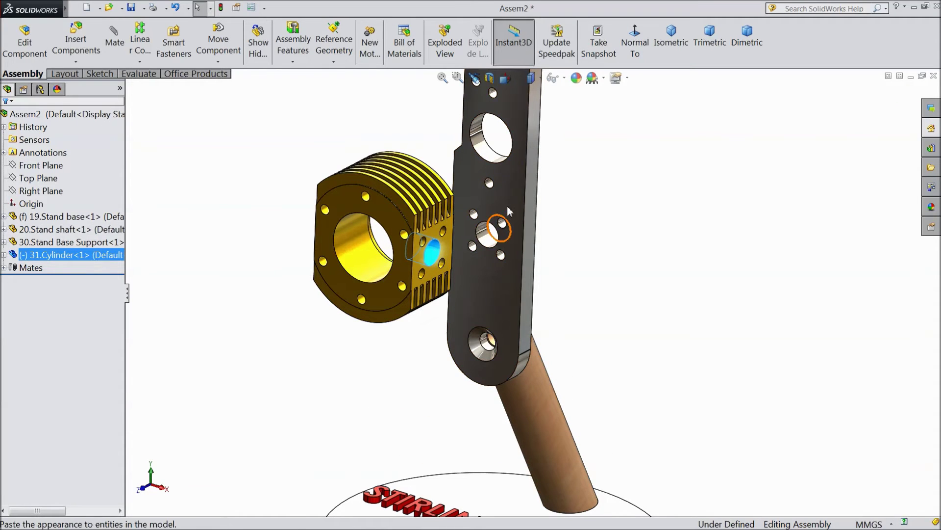
{"action": "left_click", "coordinate": [516, 192]}
{"action": "left_click", "coordinate": [502, 225]}
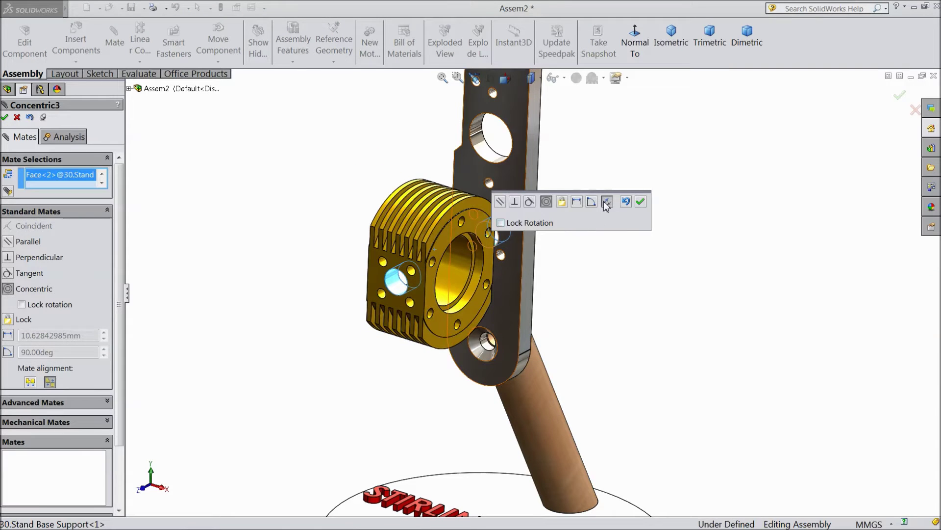
{"action": "left_click", "coordinate": [607, 202]}
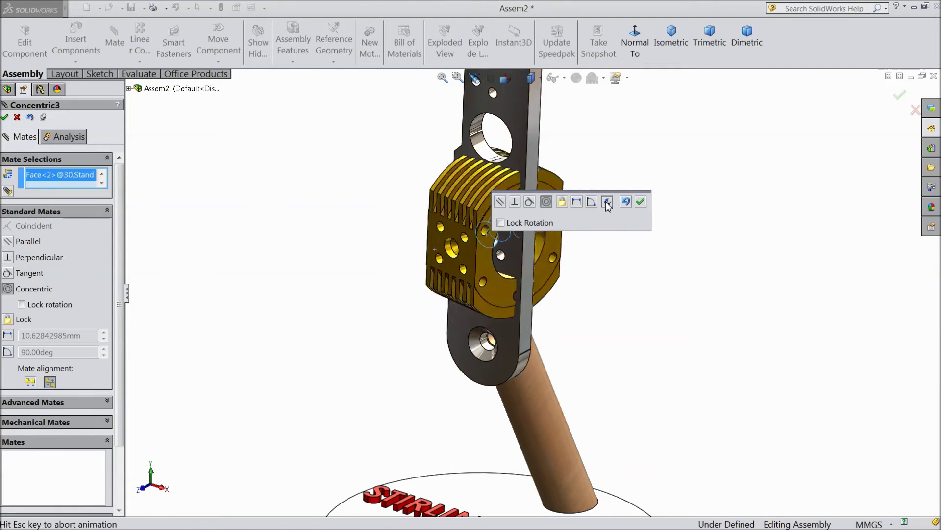
{"action": "left_click", "coordinate": [641, 201]}
- Add Concentric4 and Concentric5 between two small plate holes and the matching cylinder holes
{"action": "left_click_drag", "start_coordinate": [502, 249], "coordinate": [539, 289]}
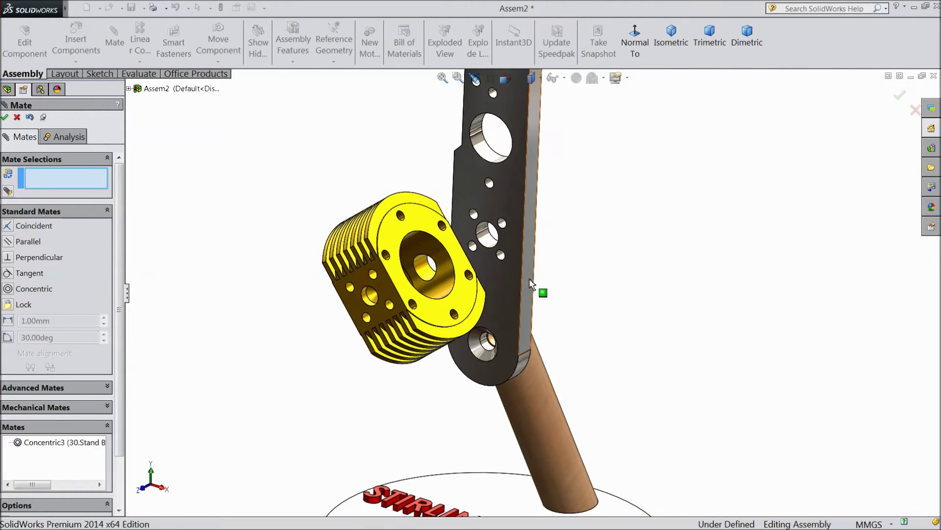
{"action": "scroll", "coordinate": [524, 241], "scroll_direction": "down", "scroll_amount": 3}
{"action": "middle_click_drag", "start_coordinate": [523, 241], "coordinate": [486, 307]}
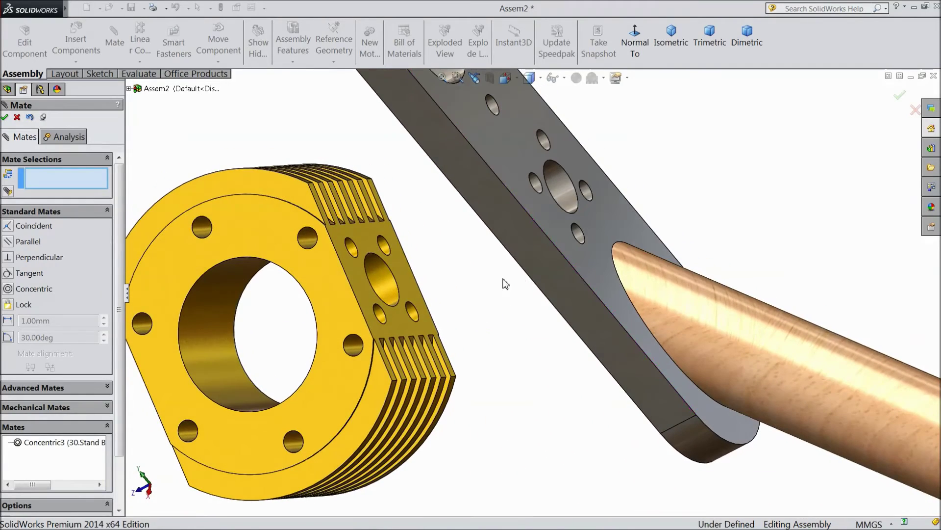
{"action": "left_click", "coordinate": [542, 188]}
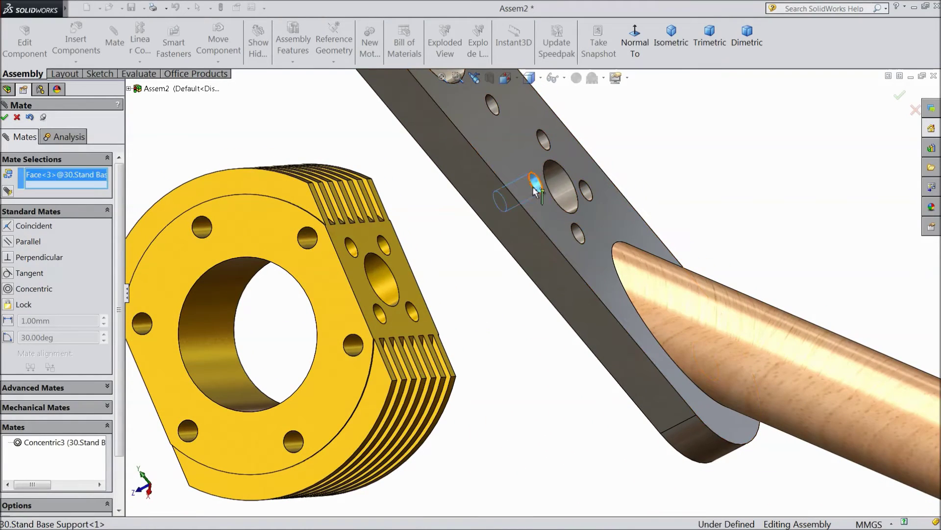
{"action": "left_click", "coordinate": [352, 246]}
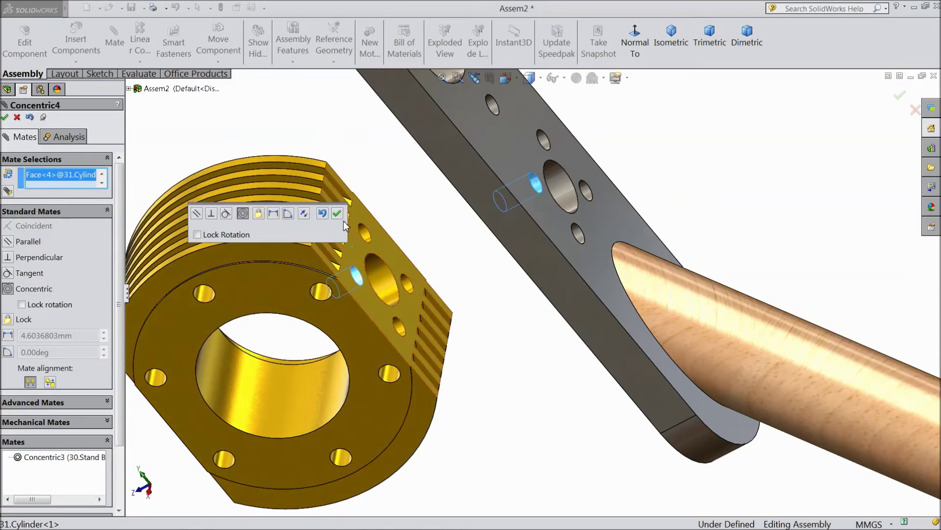
{"action": "left_click", "coordinate": [337, 214]}
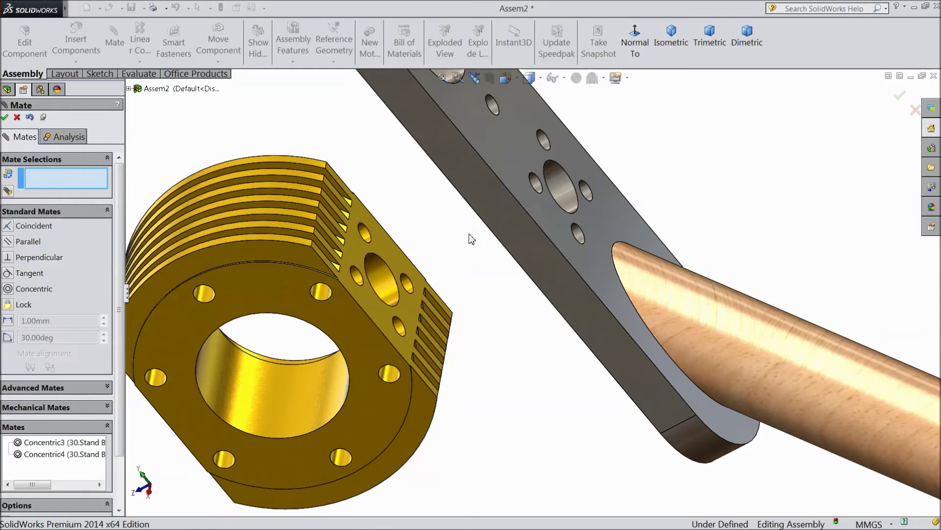
{"action": "left_click", "coordinate": [585, 195]}
{"action": "left_click", "coordinate": [410, 285]}
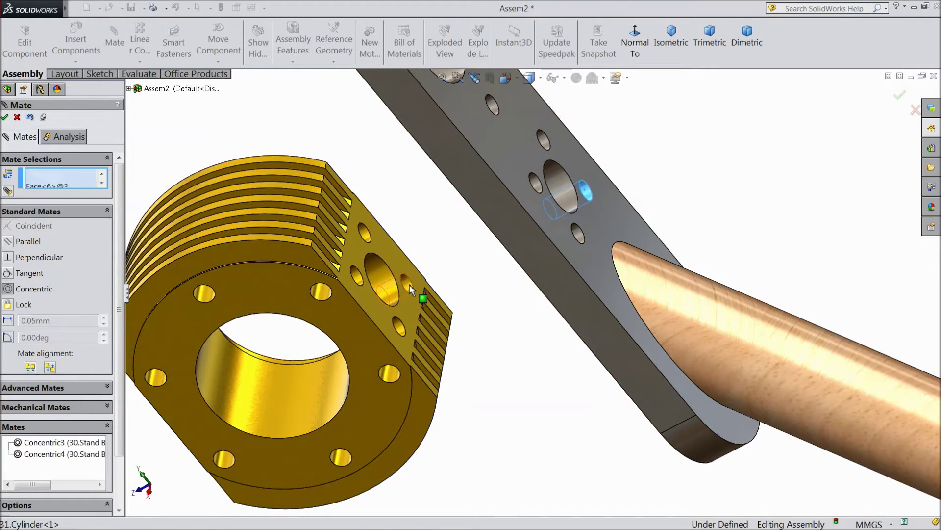
{"action": "left_click", "coordinate": [393, 251]}
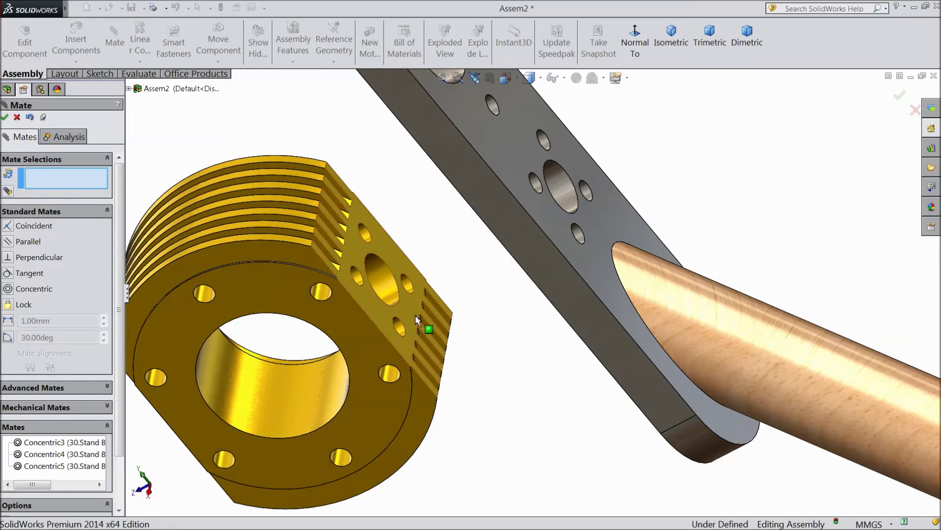
- Select the cylinder's slotted face and orbit the assembly to a new angle
{"action": "left_click", "coordinate": [378, 311]}
{"action": "scroll", "coordinate": [421, 340], "scroll_direction": "up", "scroll_amount": 5}
{"action": "middle_click_drag", "start_coordinate": [435, 356], "coordinate": [502, 351]}
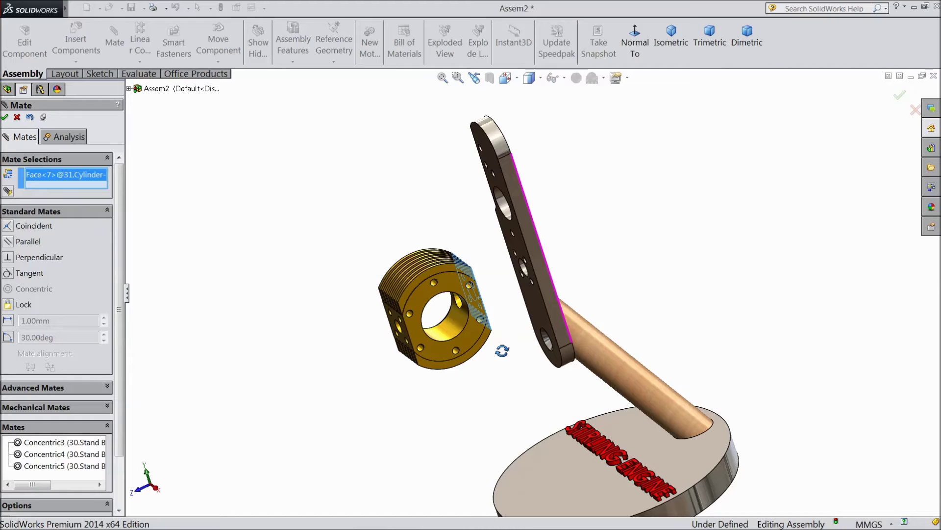
{"action": "middle_click_drag", "start_coordinate": [502, 350], "coordinate": [466, 369]}
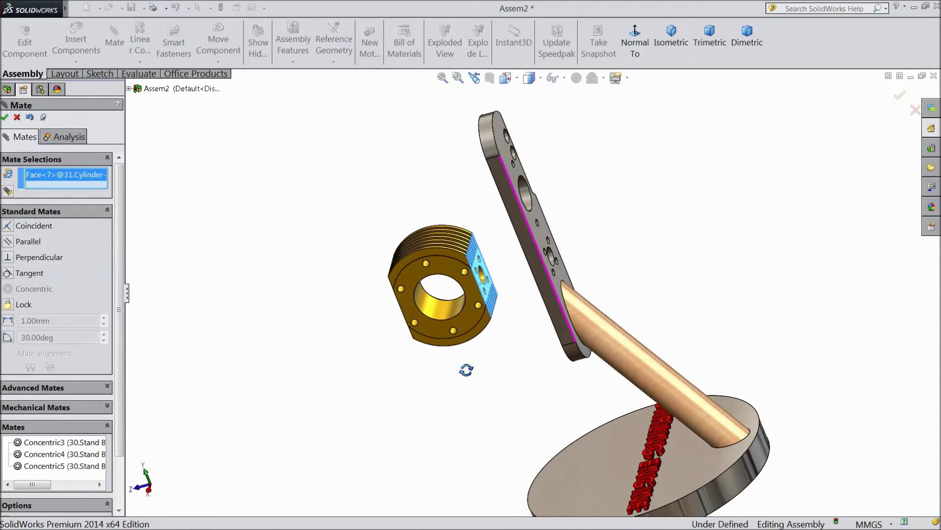
{"action": "scroll", "coordinate": [507, 289], "scroll_direction": "down", "scroll_amount": 3}
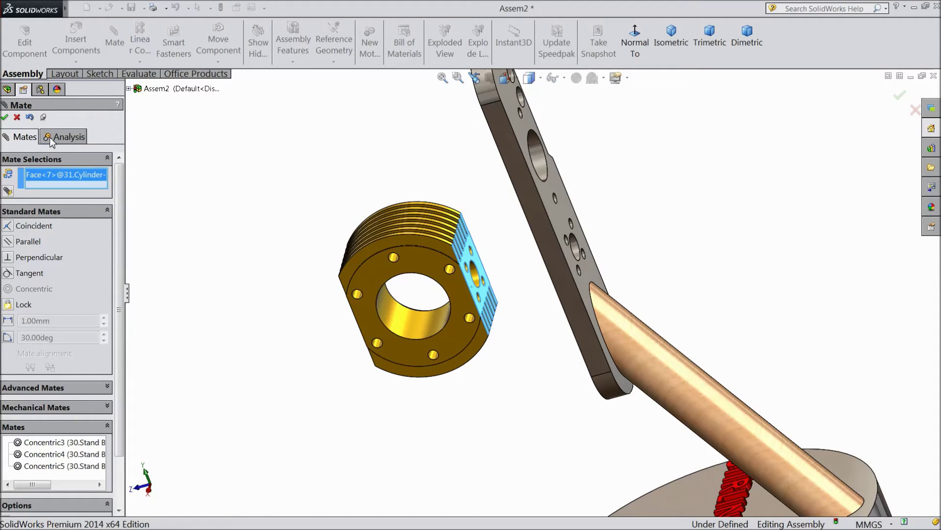
- Cancel the mate, then delete Concentric5 and Concentric4 from the Mates folder
{"action": "left_click", "coordinate": [17, 117]}
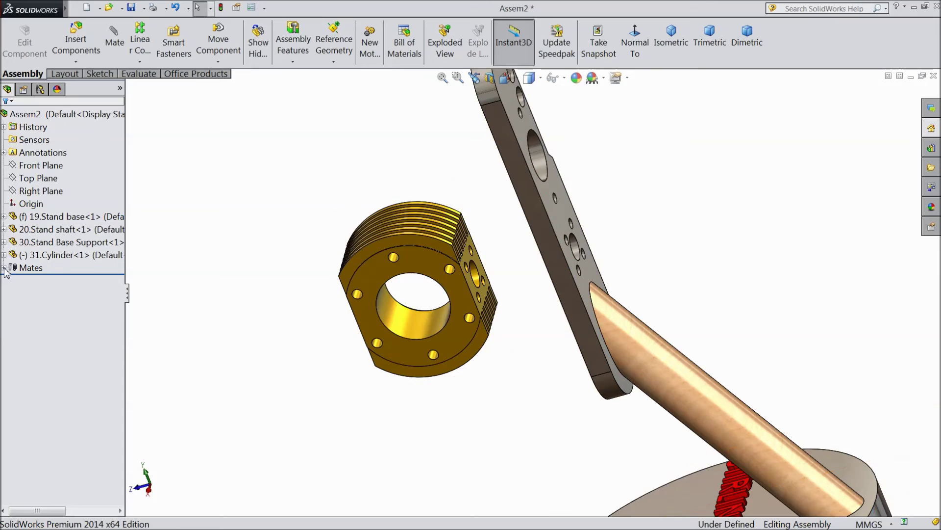
{"action": "double_click", "coordinate": [27, 268]}
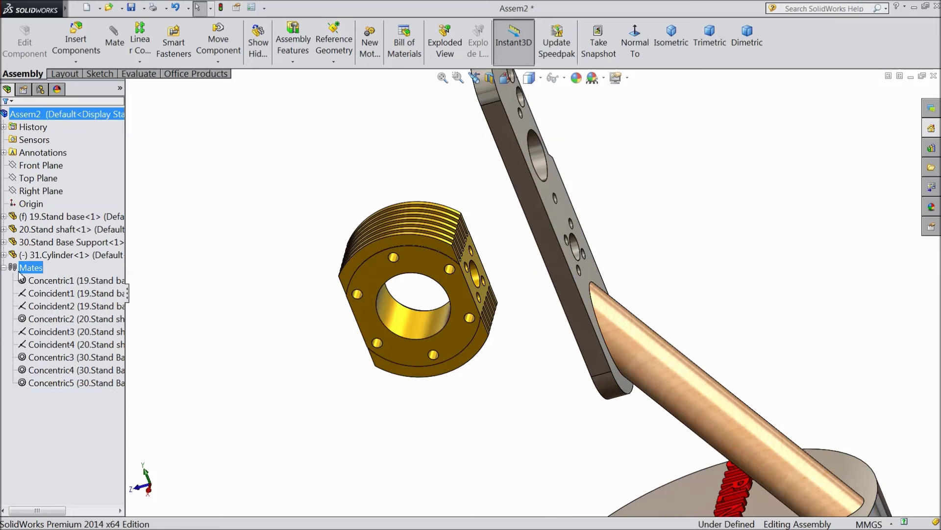
{"action": "left_click", "coordinate": [69, 384]}
{"action": "right_click", "coordinate": [71, 387]}
{"action": "left_click", "coordinate": [94, 371]}
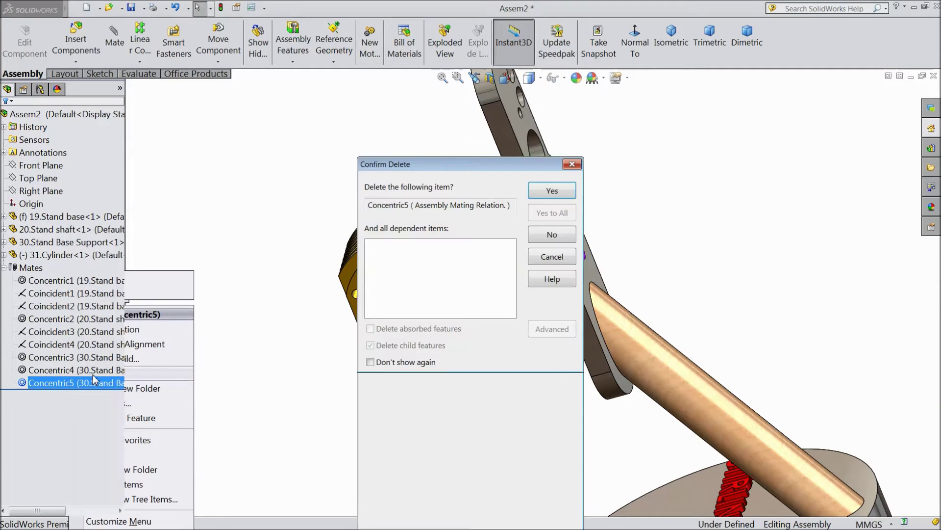
{"action": "left_click", "coordinate": [543, 192]}
{"action": "left_click", "coordinate": [76, 370]}
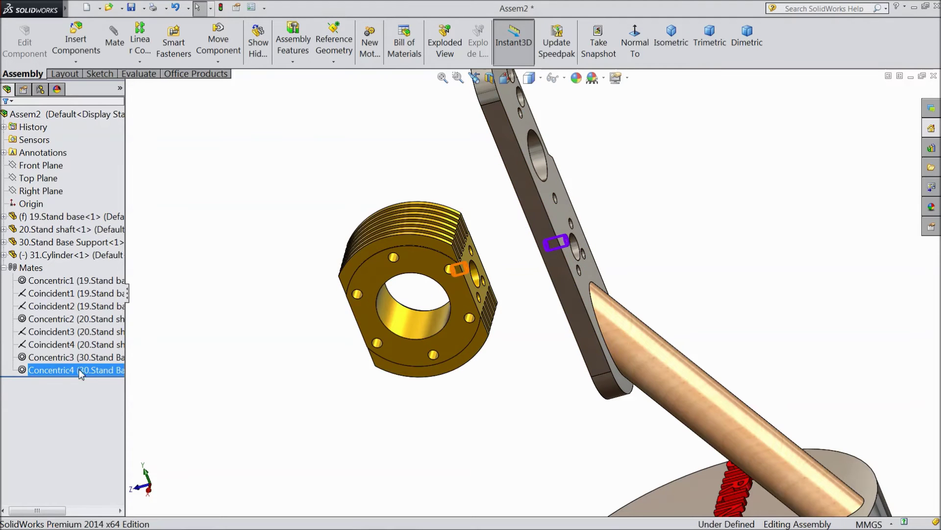
{"action": "right_click", "coordinate": [76, 372]}
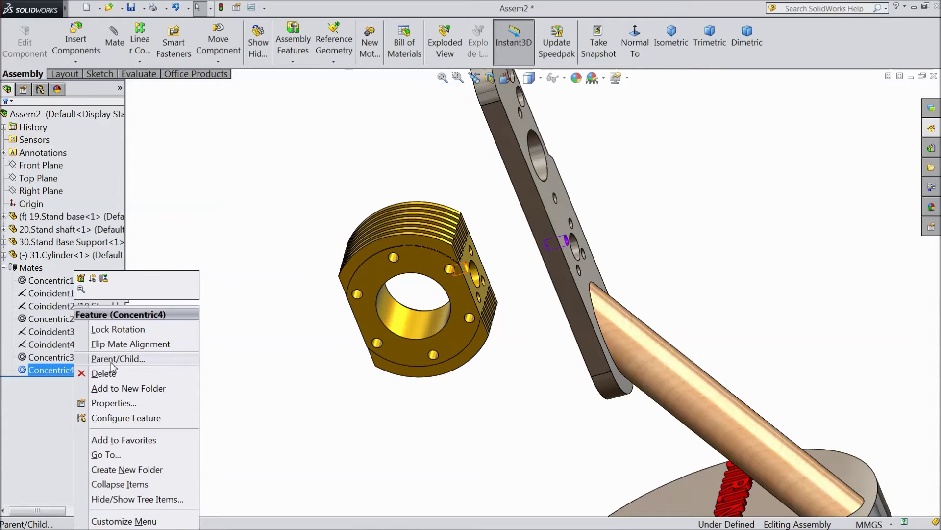
{"action": "left_click", "coordinate": [112, 374]}
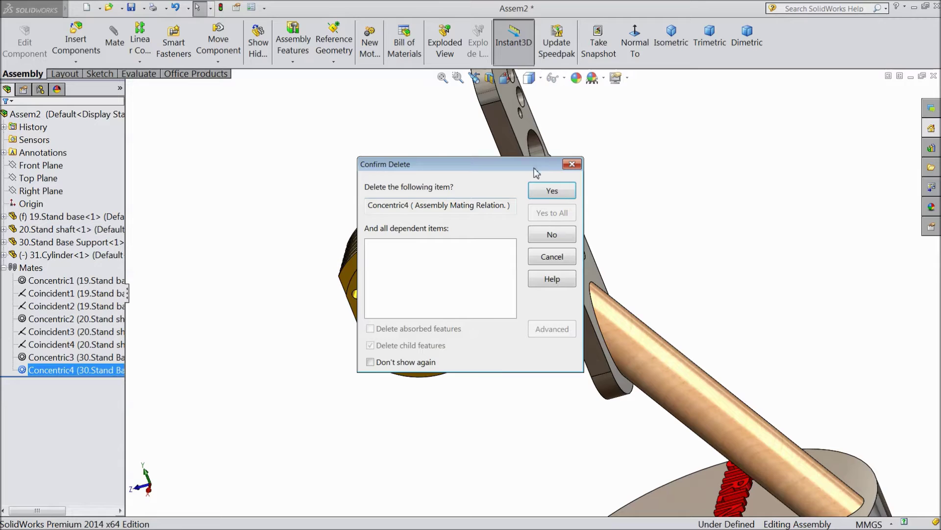
{"action": "left_click", "coordinate": [551, 191]}
{"action": "scroll", "coordinate": [521, 264], "scroll_direction": "down", "scroll_amount": 3}
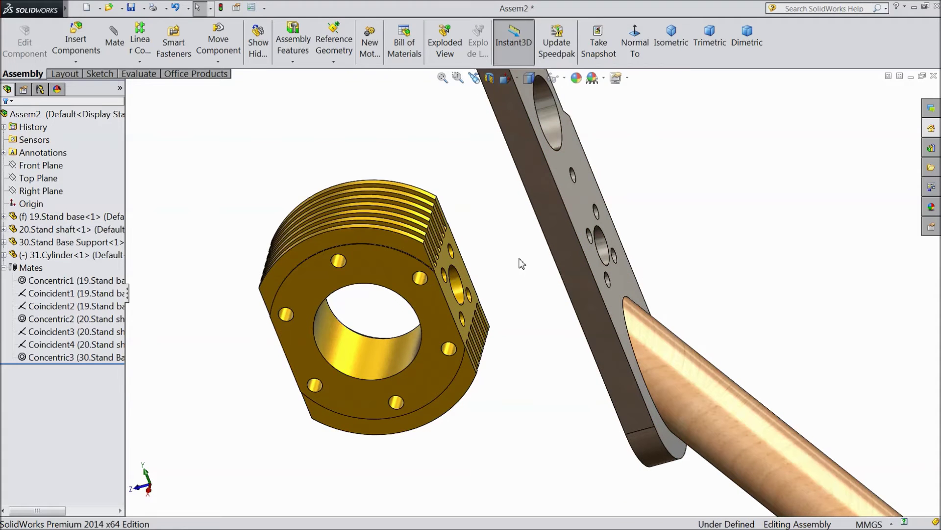
{"action": "left_click", "coordinate": [445, 279]}
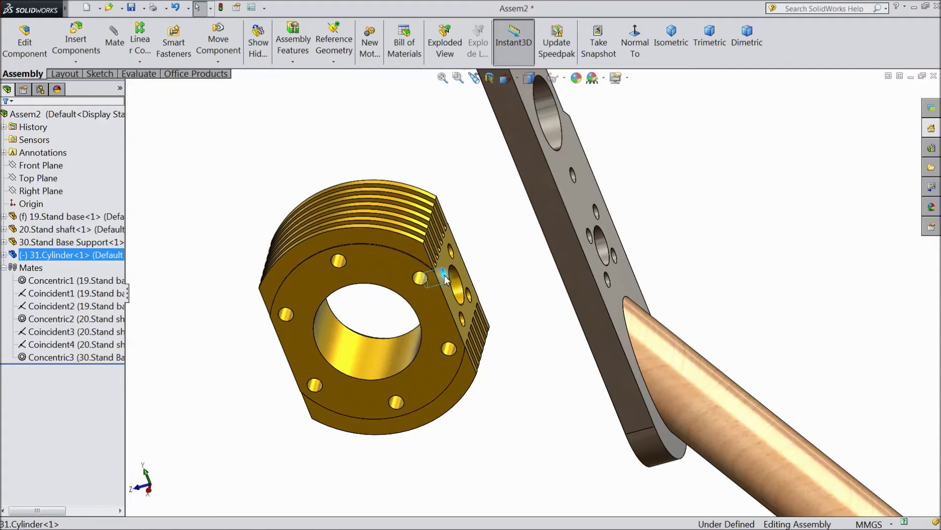
{"action": "left_click", "coordinate": [533, 227]}
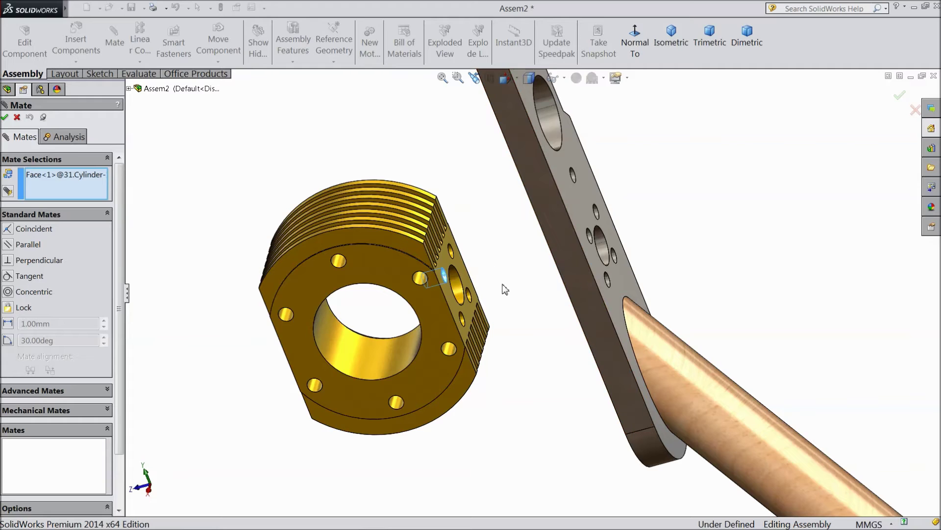
{"action": "left_click", "coordinate": [609, 281]}
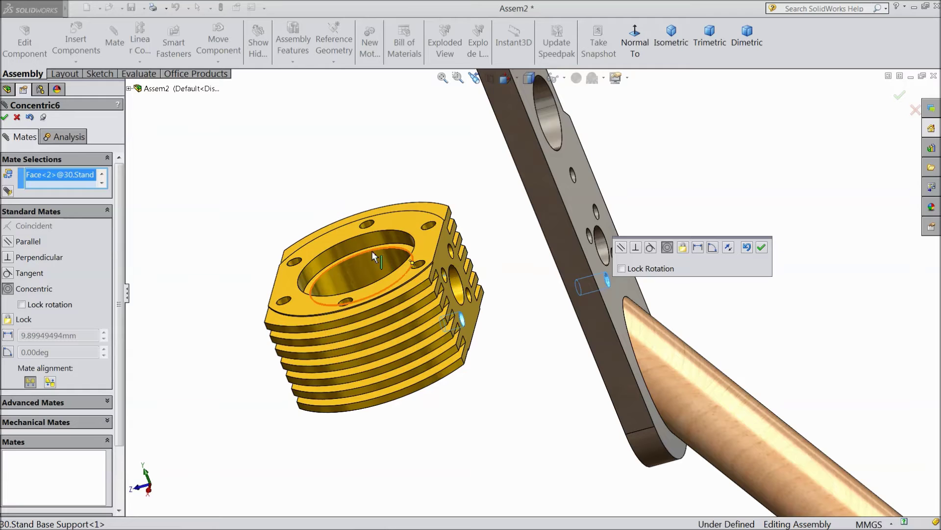
{"action": "right_click", "coordinate": [65, 172]}
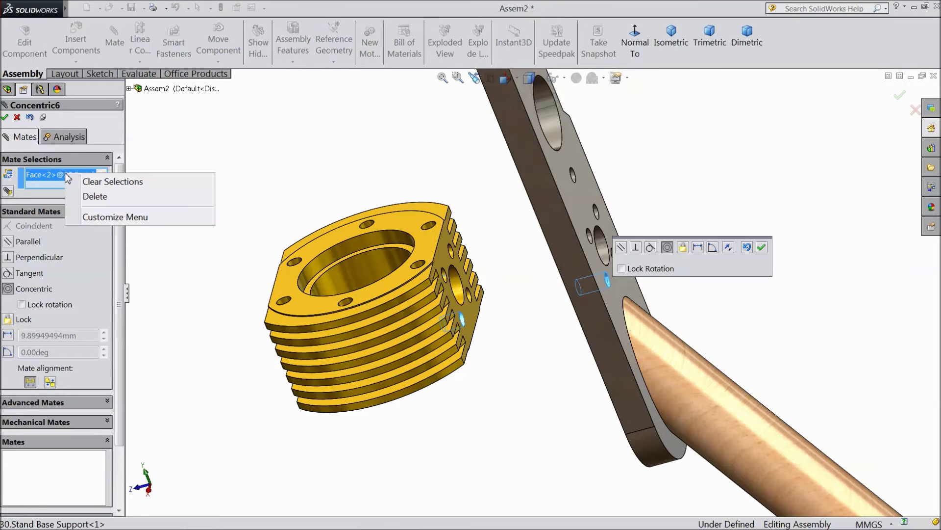
{"action": "left_click", "coordinate": [96, 182]}
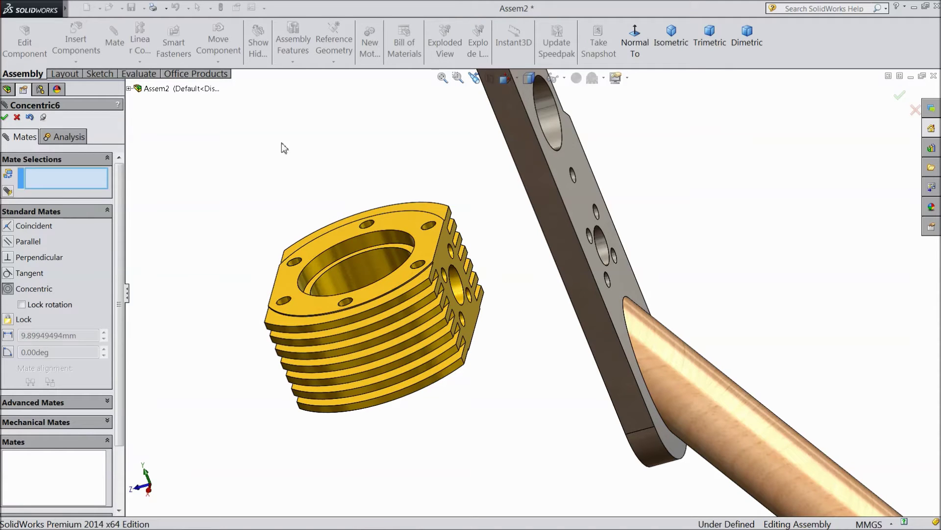
{"action": "left_click", "coordinate": [17, 117]}
- Freely rotate the 31.Cylinder to a new orientation beside the support plate and fit the view
{"action": "left_click", "coordinate": [218, 61]}
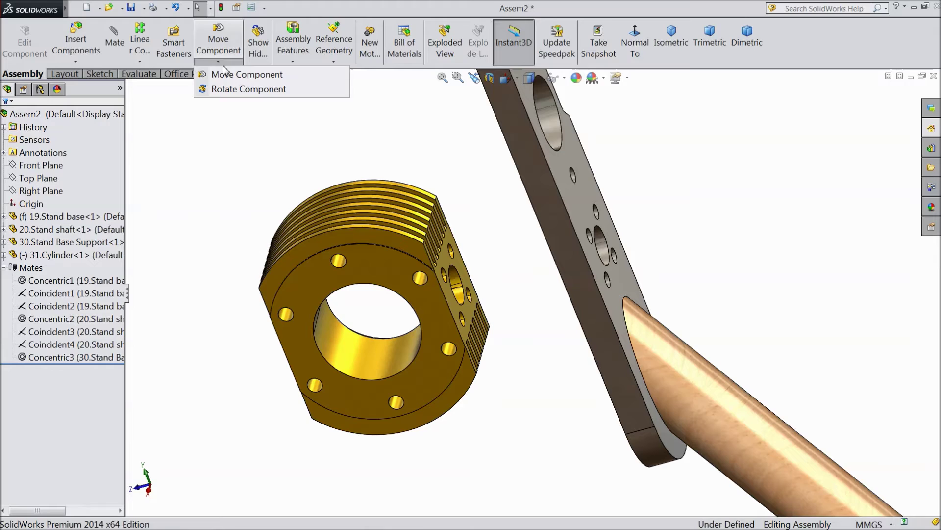
{"action": "left_click", "coordinate": [240, 90]}
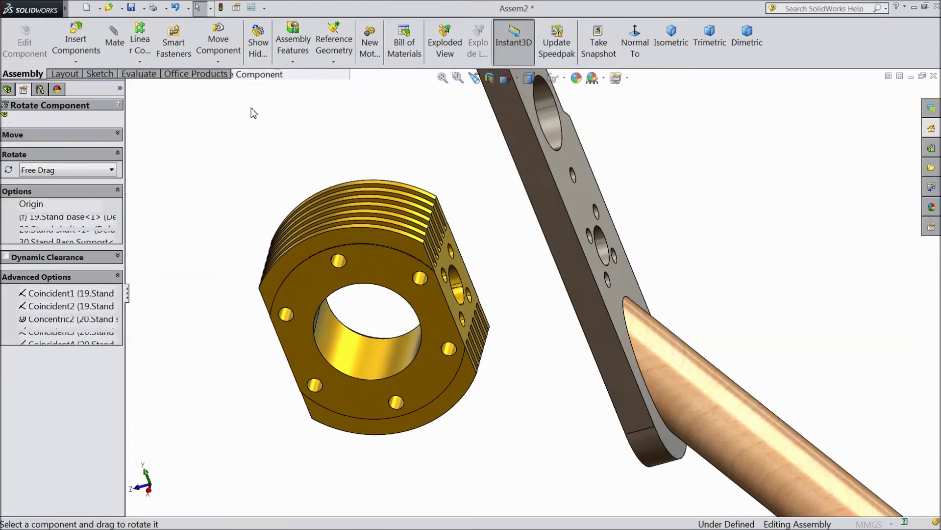
{"action": "left_click_drag", "start_coordinate": [406, 397], "coordinate": [434, 369]}
{"action": "key", "text": "f"}
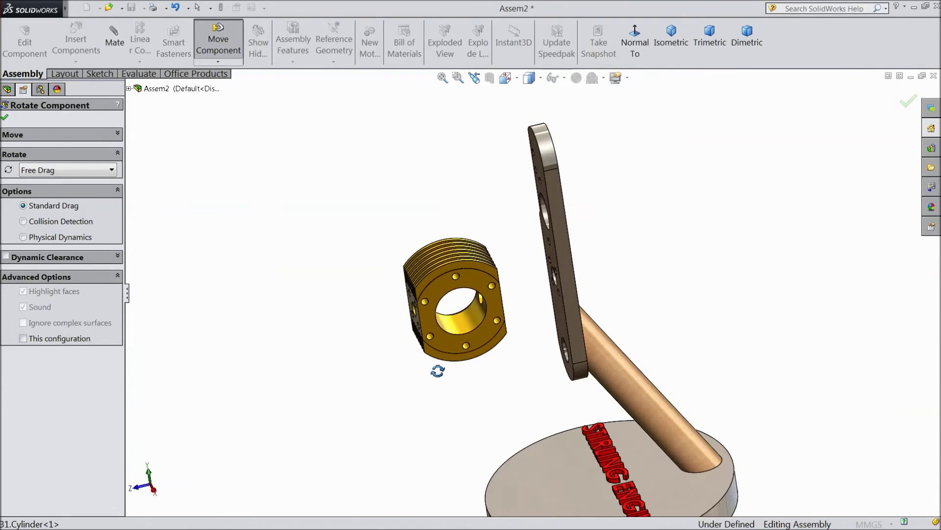
{"action": "left_click", "coordinate": [6, 118]}
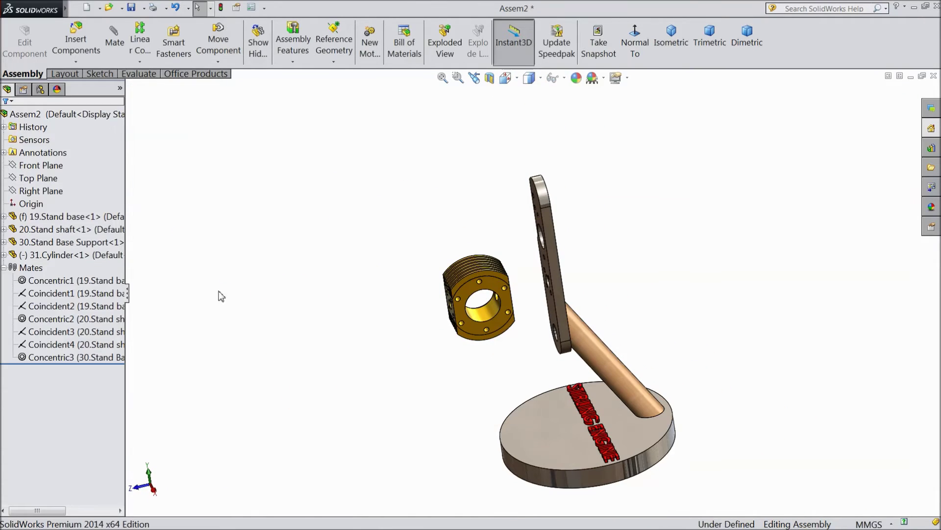
{"action": "left_click", "coordinate": [554, 435]}
- Fix the 30.Stand Base Support plate in place from its right-click menu
{"action": "right_click", "coordinate": [554, 429]}
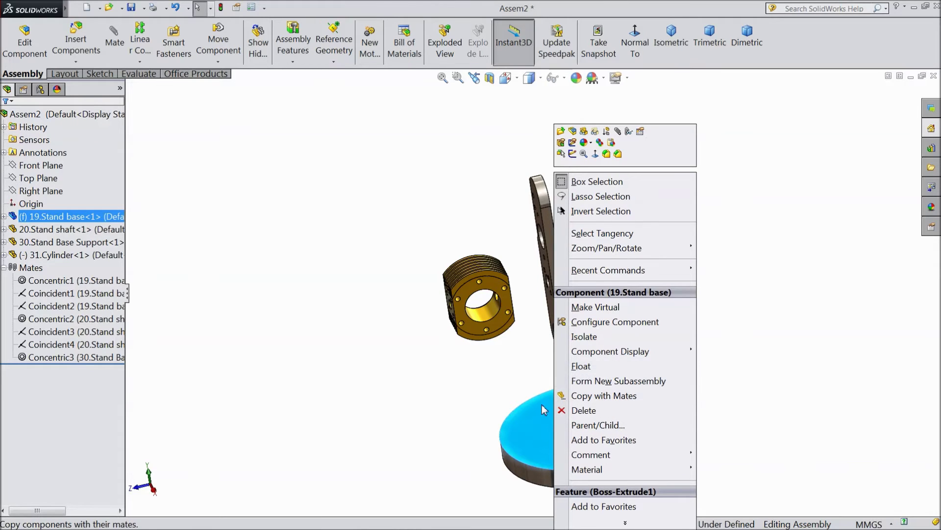
{"action": "left_click", "coordinate": [461, 396]}
{"action": "middle_click_drag", "start_coordinate": [510, 365], "coordinate": [488, 369]}
{"action": "scroll", "coordinate": [502, 364], "scroll_direction": "down", "scroll_amount": 2}
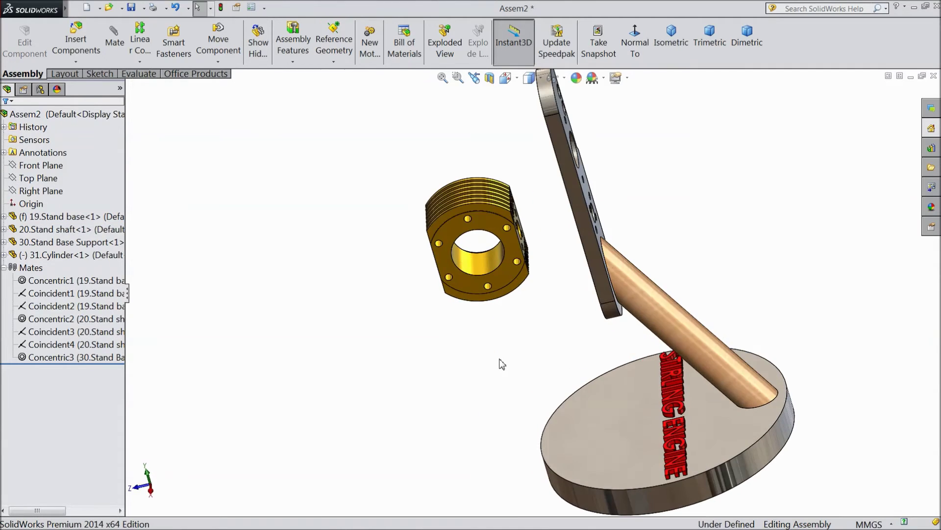
{"action": "scroll", "coordinate": [556, 204], "scroll_direction": "down", "scroll_amount": 2}
{"action": "middle_click_drag", "start_coordinate": [551, 307], "coordinate": [593, 296]}
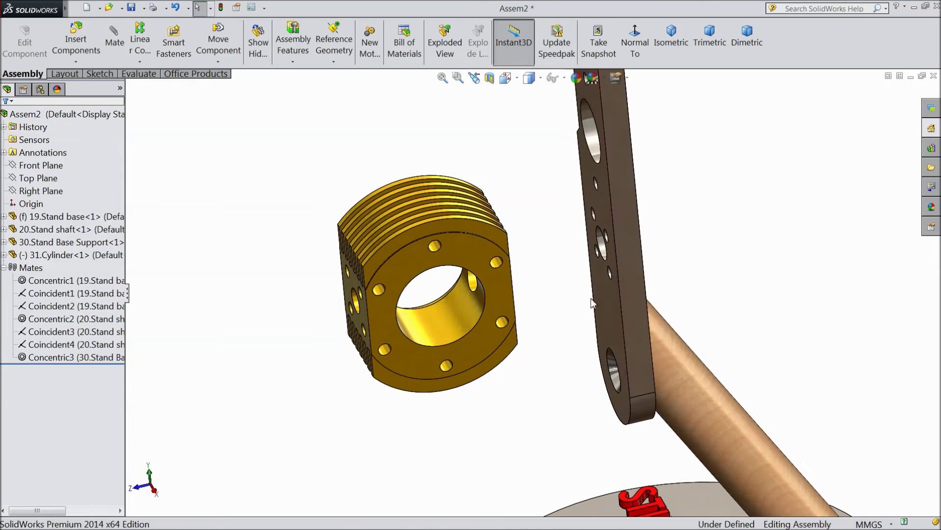
{"action": "left_click", "coordinate": [632, 294]}
{"action": "right_click", "coordinate": [632, 293]}
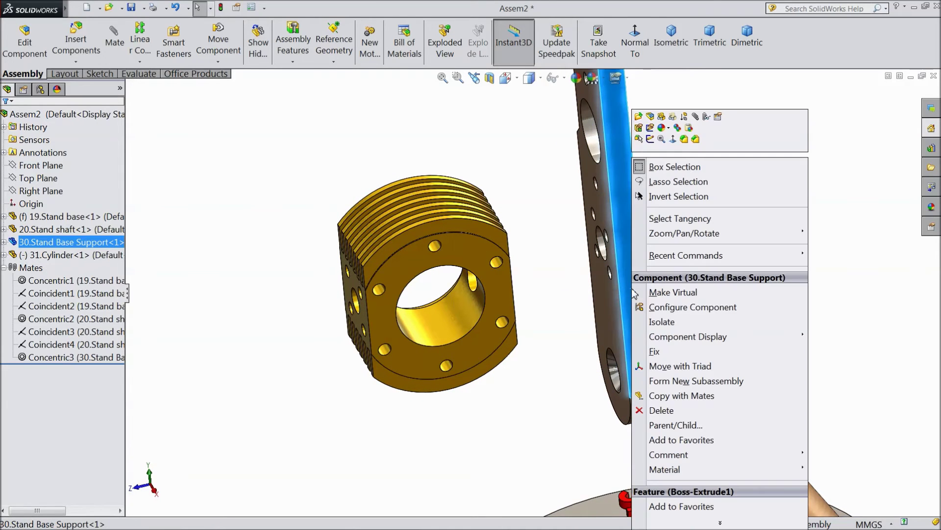
{"action": "left_click", "coordinate": [654, 351]}
{"action": "middle_click_drag", "start_coordinate": [601, 337], "coordinate": [515, 315]}
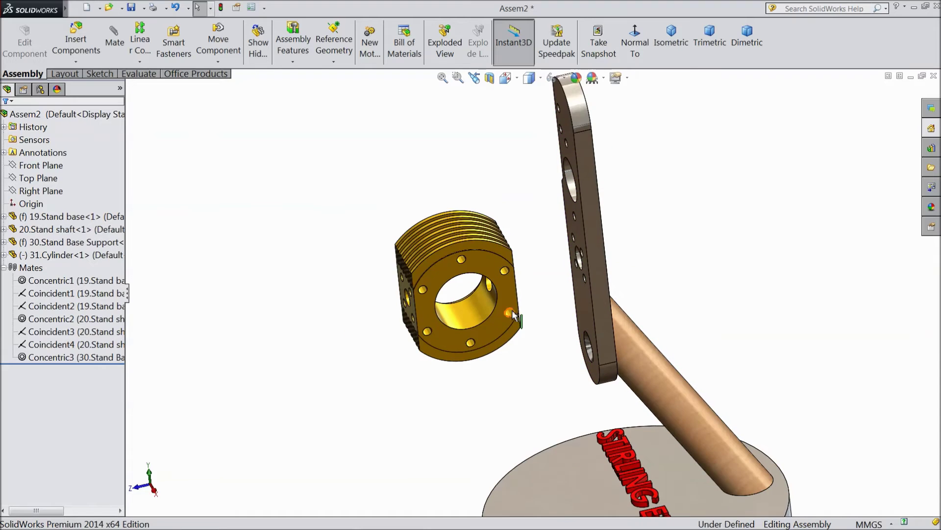
{"action": "left_click", "coordinate": [218, 62]}
- Rotate the 31.Cylinder upright so its bolt-hole flange faces up and fins lie horizontal
{"action": "left_click", "coordinate": [260, 89]}
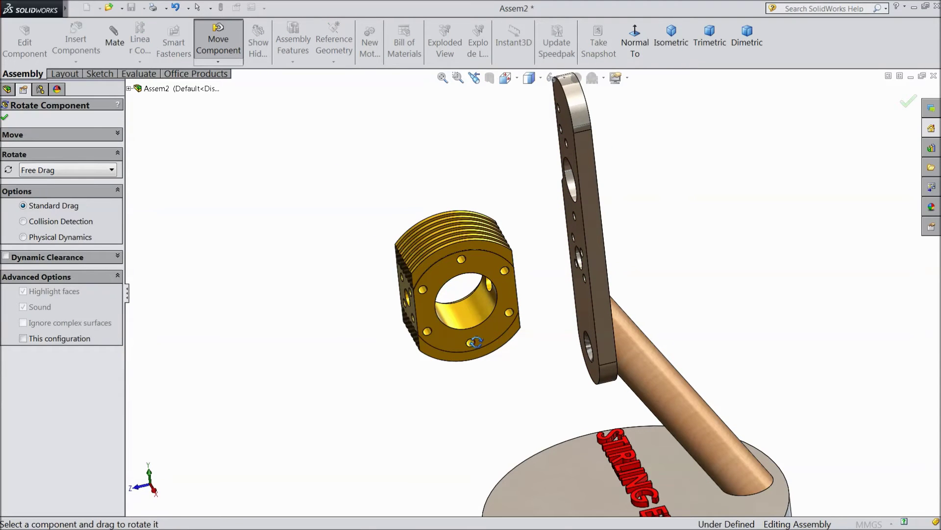
{"action": "left_click_drag", "start_coordinate": [474, 342], "coordinate": [434, 234]}
{"action": "middle_click_drag", "start_coordinate": [435, 233], "coordinate": [470, 339]}
{"action": "left_click_drag", "start_coordinate": [458, 305], "coordinate": [544, 336]}
{"action": "mouse_move", "coordinate": [545, 336]}
{"action": "middle_mouse_down"}
{"action": "mouse_move", "coordinate": [512, 345]}
{"action": "mouse_move", "coordinate": [534, 338]}
{"action": "middle_mouse_up"}
{"action": "scroll", "coordinate": [535, 338], "scroll_direction": "down", "scroll_amount": 5}
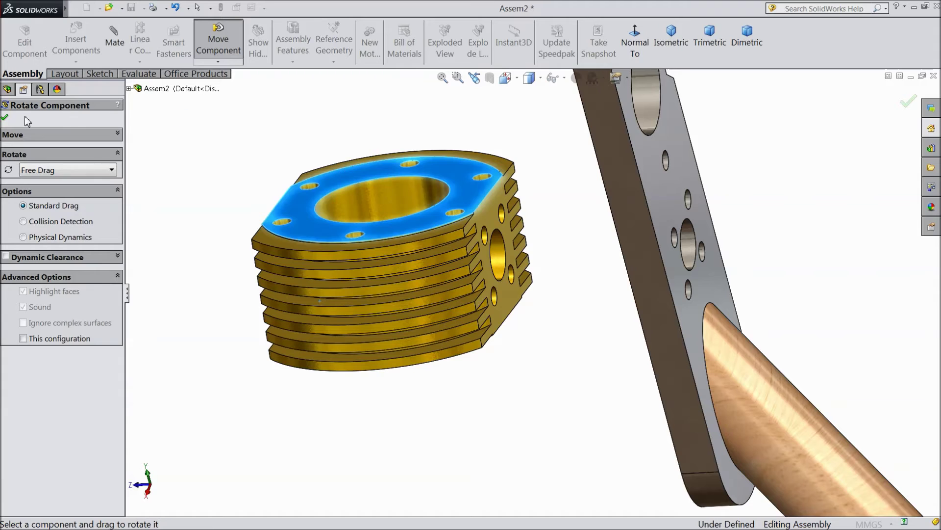
- Mate the cylinder's small side hole concentric with the support plate hole (Concentric7)
{"action": "left_click", "coordinate": [6, 119]}
{"action": "left_click", "coordinate": [114, 40]}
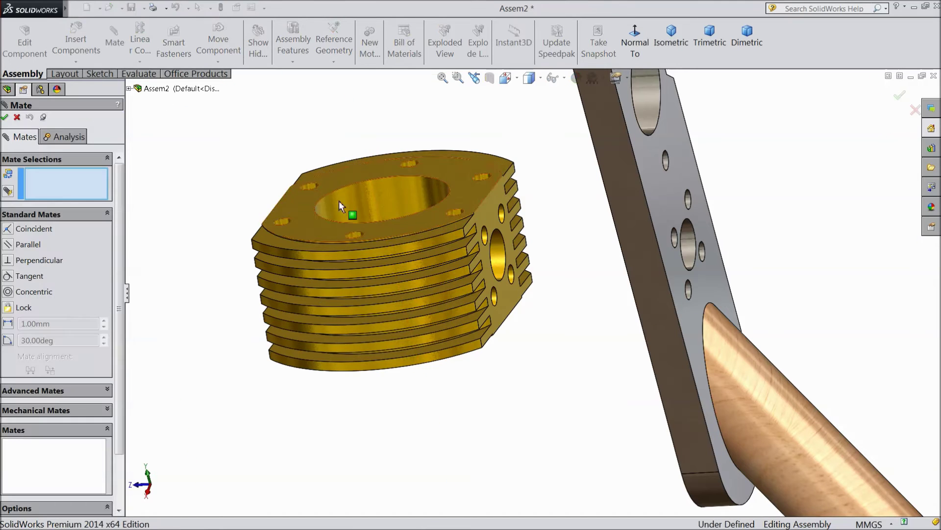
{"action": "left_click", "coordinate": [499, 255]}
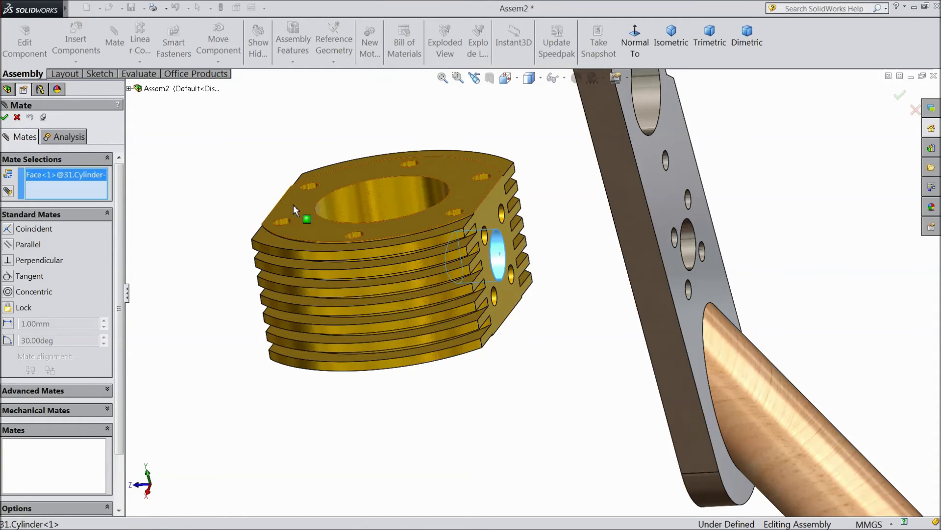
{"action": "right_click", "coordinate": [86, 175]}
{"action": "left_click", "coordinate": [128, 186]}
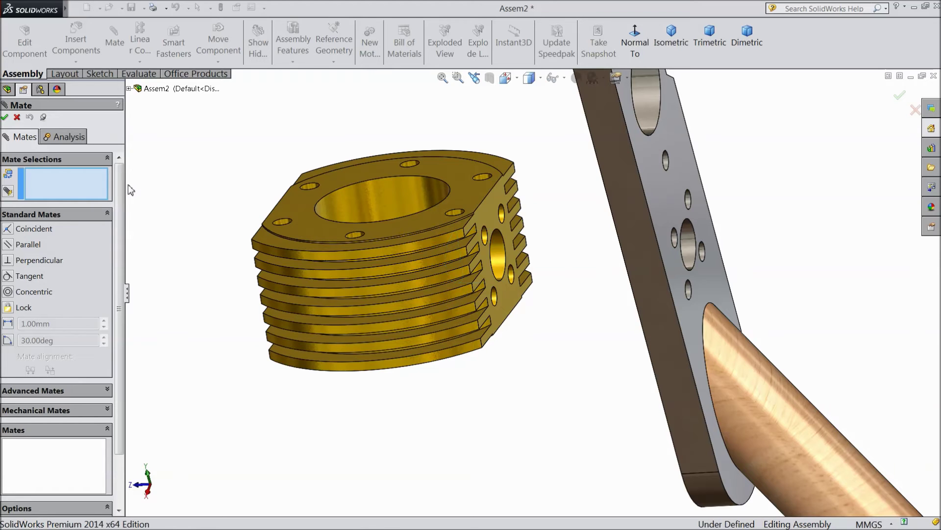
{"action": "left_click", "coordinate": [485, 238]}
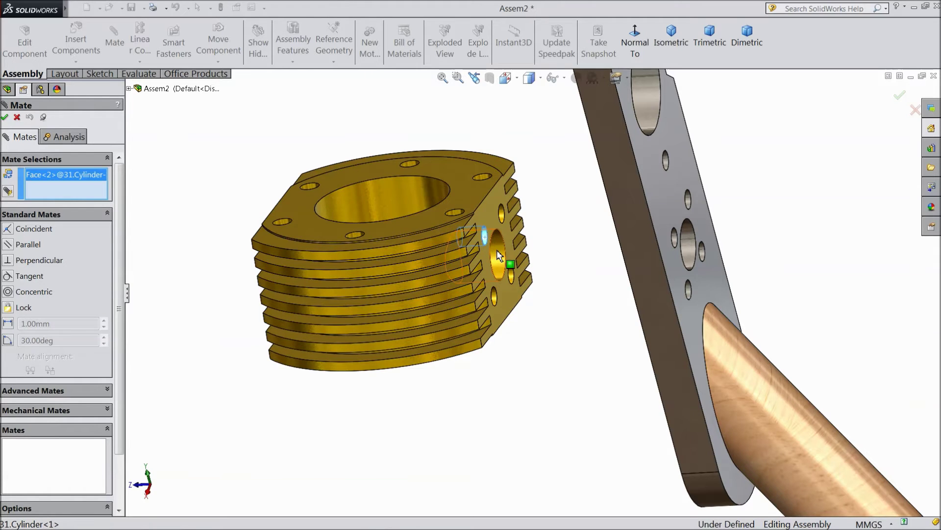
{"action": "left_click", "coordinate": [675, 237]}
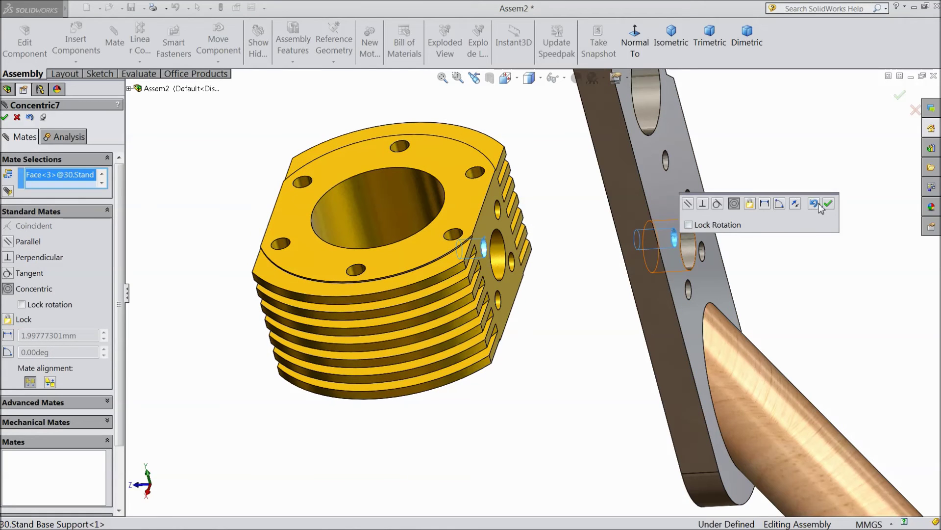
{"action": "left_click", "coordinate": [829, 204]}
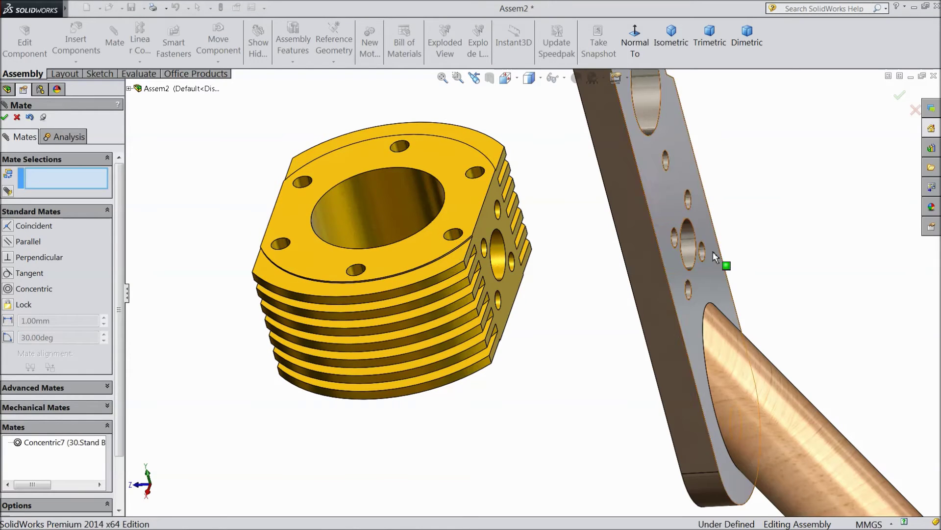
- Mate the cylinder's flat side face coincident with the support plate face (Coincident5)
{"action": "left_click", "coordinate": [491, 231]}
{"action": "middle_click_drag", "start_coordinate": [491, 231], "coordinate": [612, 328]}
{"action": "left_click", "coordinate": [645, 334]}
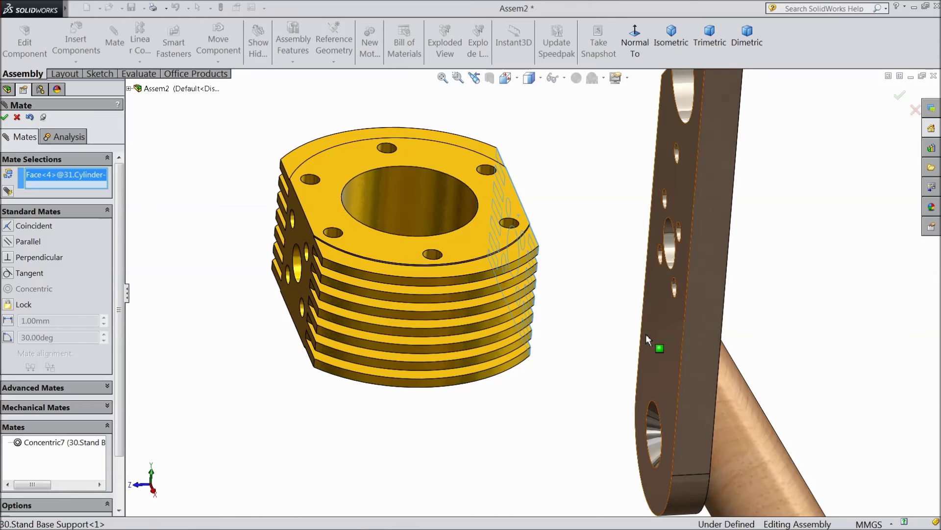
{"action": "left_click", "coordinate": [781, 349]}
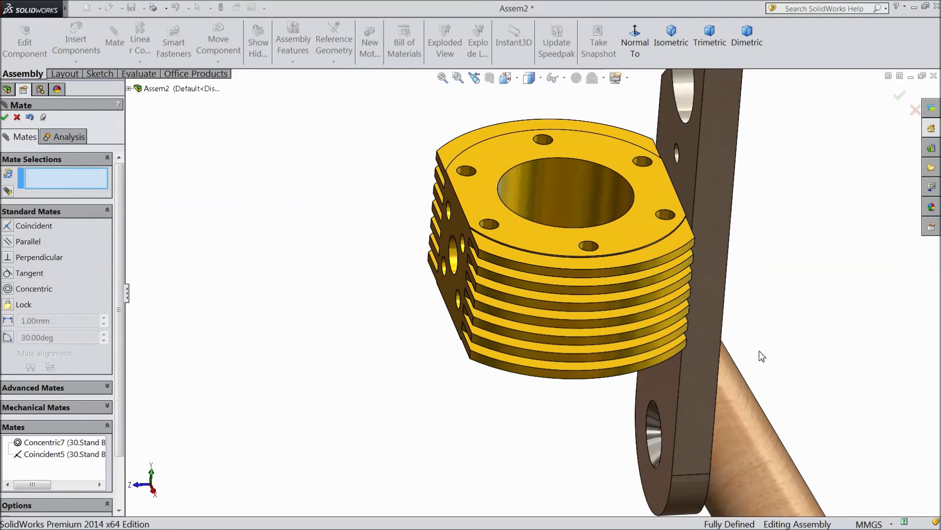
{"action": "middle_click_drag", "start_coordinate": [761, 353], "coordinate": [532, 341]}
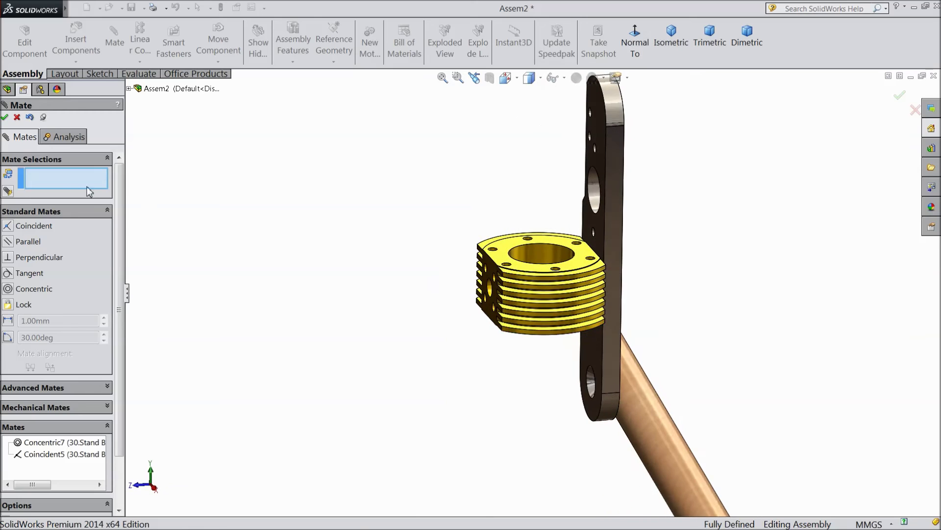
{"action": "left_click", "coordinate": [5, 117]}
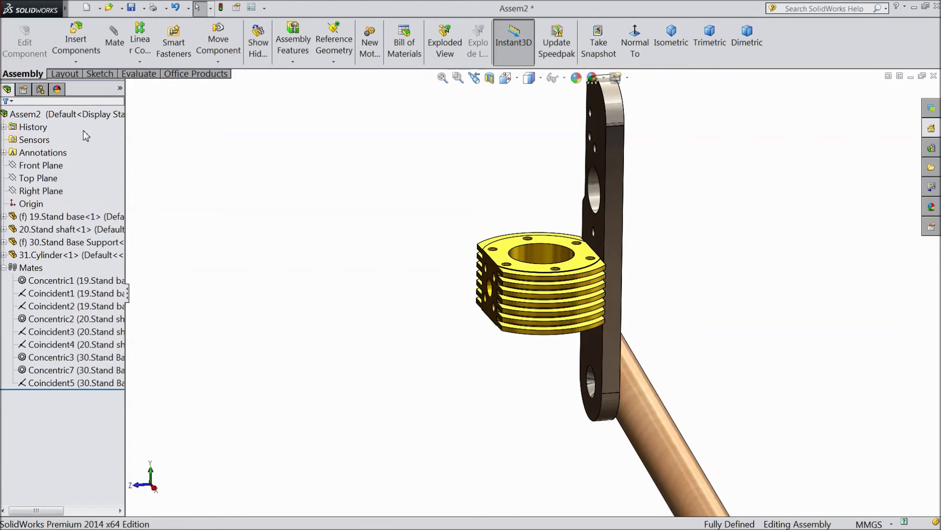
- Insert the 17.Cylinder Cover part and place it below the finned cylinder
{"action": "left_click", "coordinate": [75, 49]}
{"action": "left_click", "coordinate": [60, 347]}
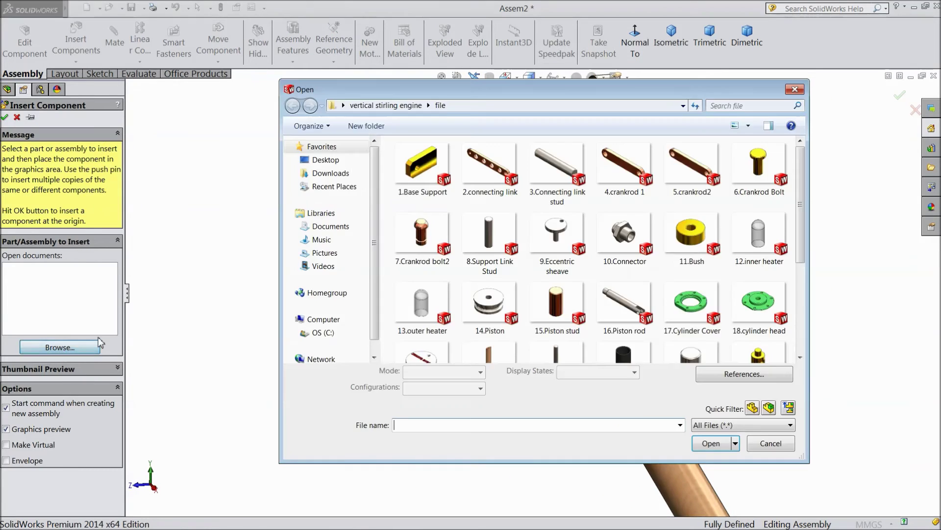
{"action": "left_click", "coordinate": [690, 314]}
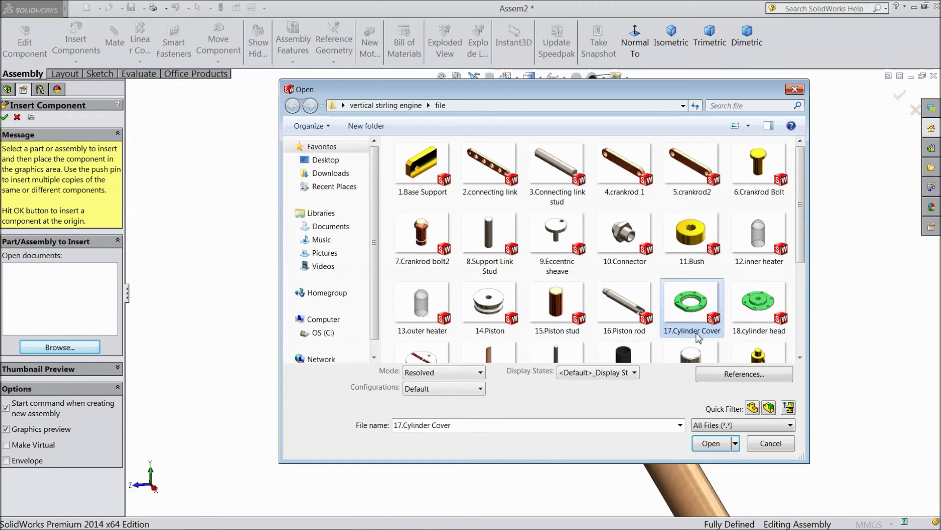
{"action": "left_click", "coordinate": [711, 443]}
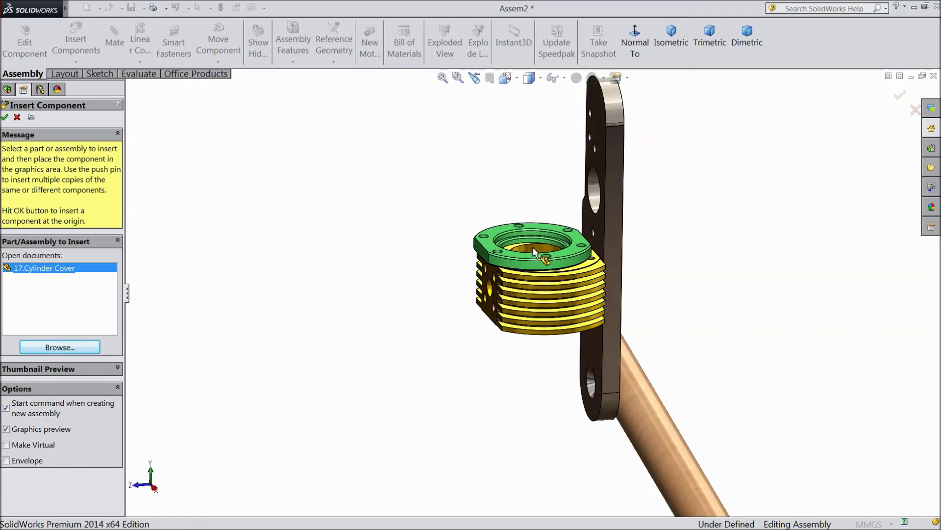
{"action": "left_click", "coordinate": [547, 375]}
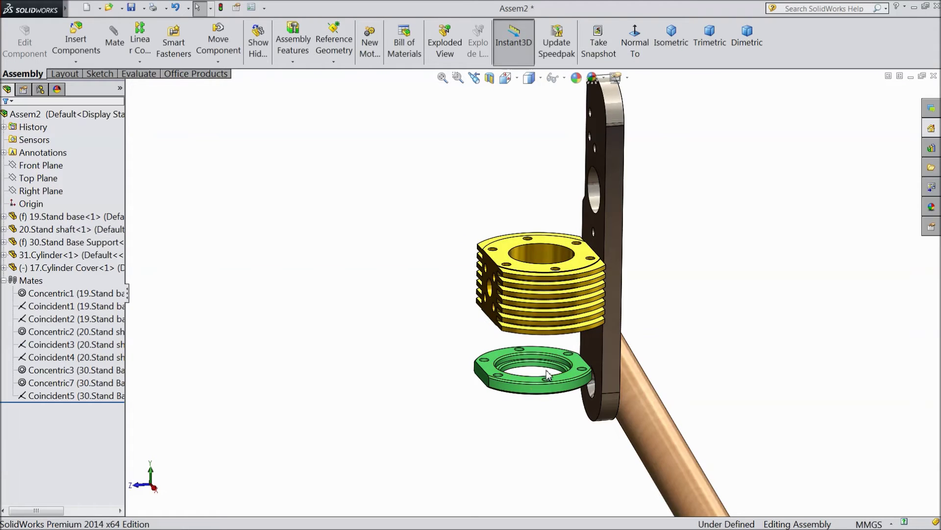
{"action": "scroll", "coordinate": [548, 375], "scroll_direction": "down", "scroll_amount": 3}
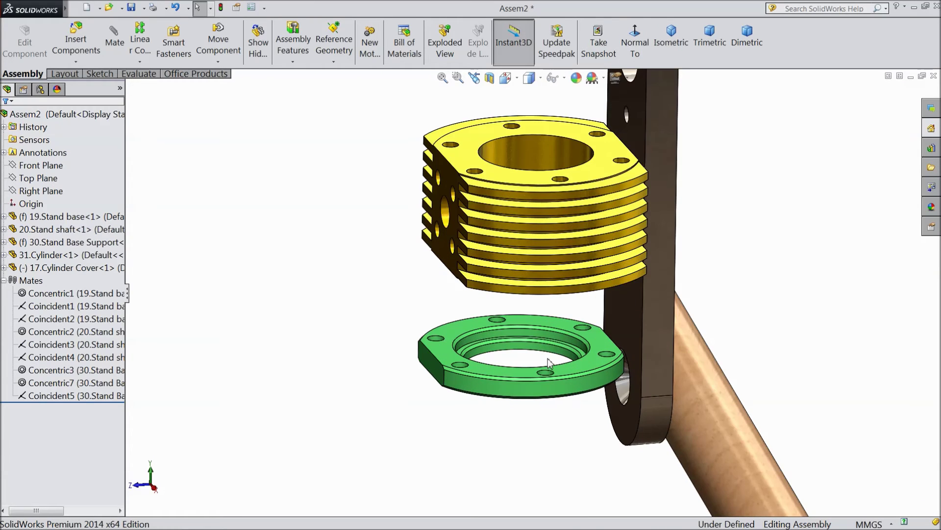
- Rotate the green cover so it lies flat beneath the cylinder
{"action": "left_click", "coordinate": [208, 65]}
{"action": "left_click", "coordinate": [236, 88]}
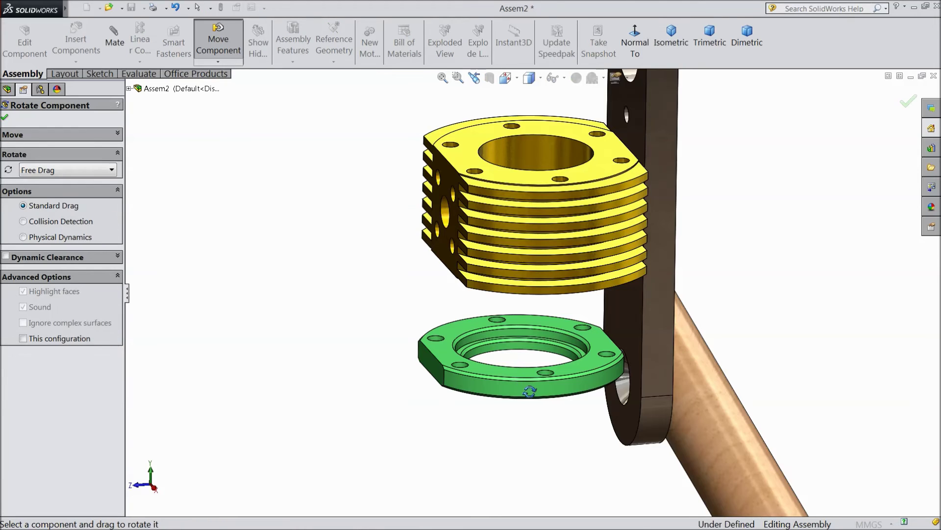
{"action": "left_click_drag", "start_coordinate": [529, 391], "coordinate": [505, 289]}
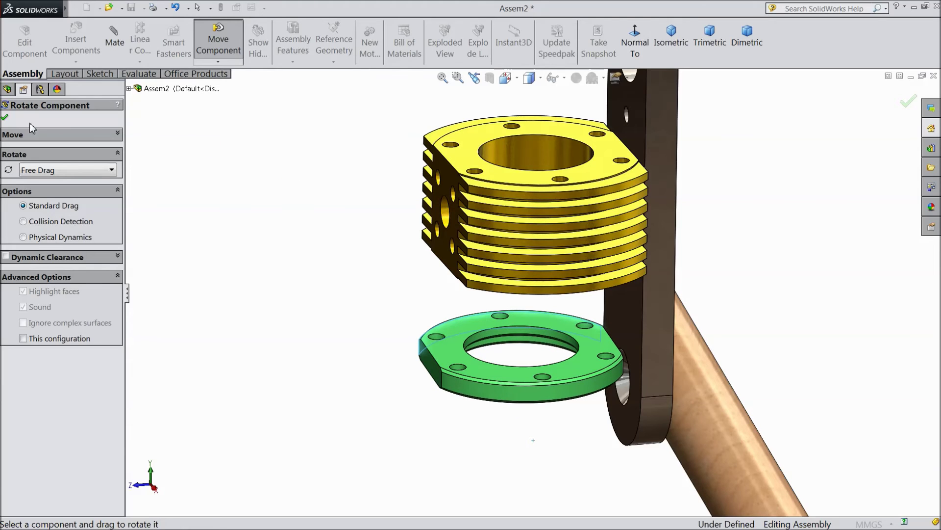
{"action": "left_click", "coordinate": [6, 118]}
- Mate the green cover's bore concentric with the cylinder's bore (Concentric8)
{"action": "scroll", "coordinate": [461, 245], "scroll_direction": "down", "scroll_amount": 2}
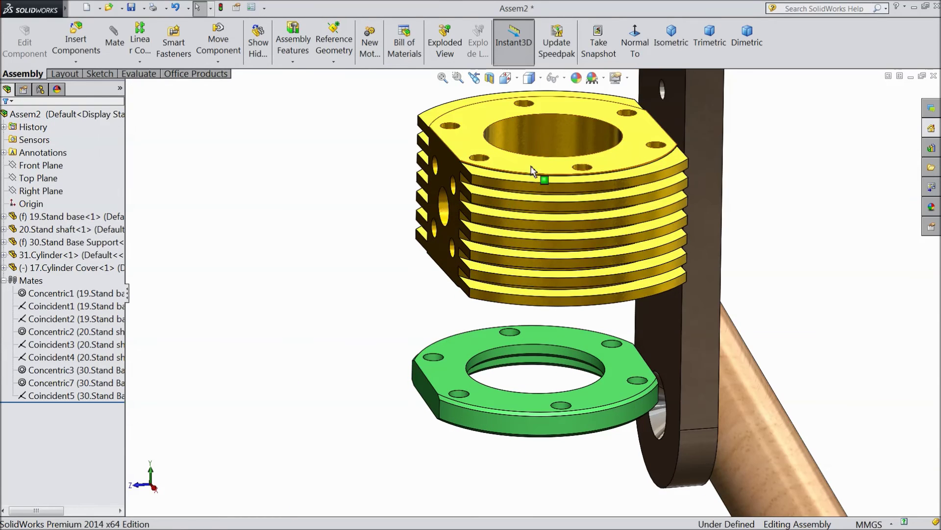
{"action": "left_click", "coordinate": [534, 149]}
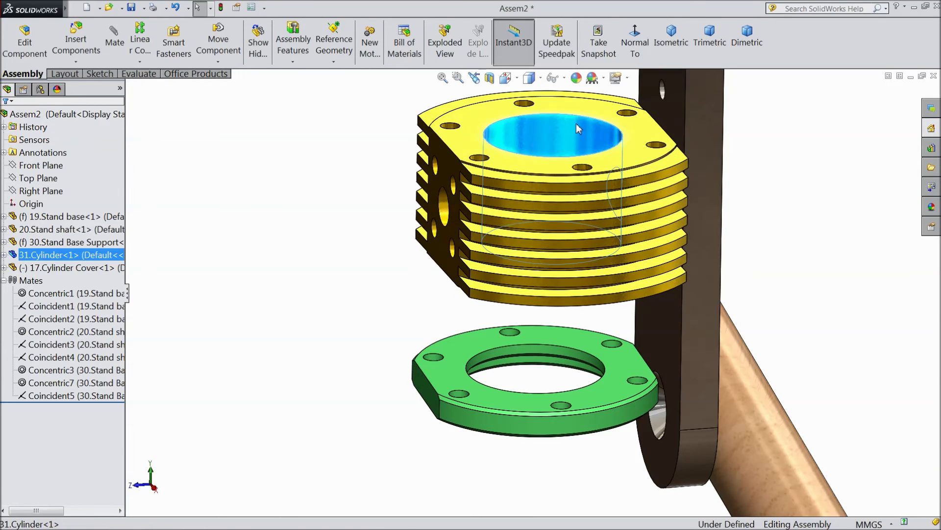
{"action": "left_click", "coordinate": [612, 108]}
{"action": "left_click", "coordinate": [517, 350]}
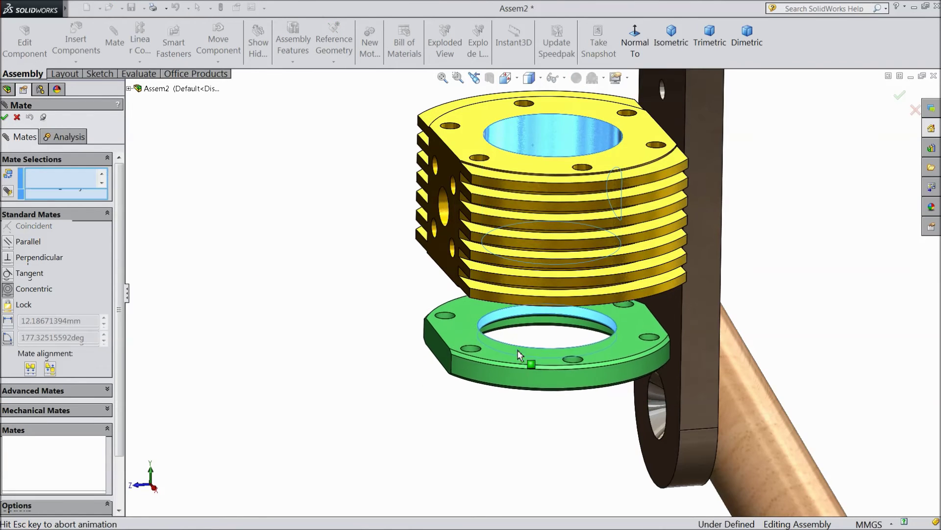
{"action": "left_click", "coordinate": [672, 365]}
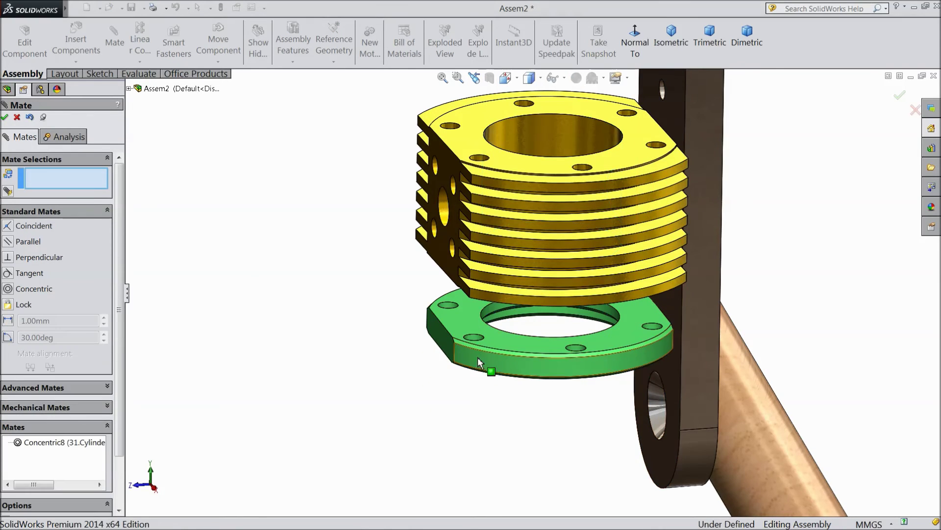
- Align a cover bolt hole concentric with a cylinder bolt hole (Concentric9)
{"action": "scroll", "coordinate": [471, 354], "scroll_direction": "down", "scroll_amount": 5}
{"action": "middle_click_drag", "start_coordinate": [464, 352], "coordinate": [478, 267]}
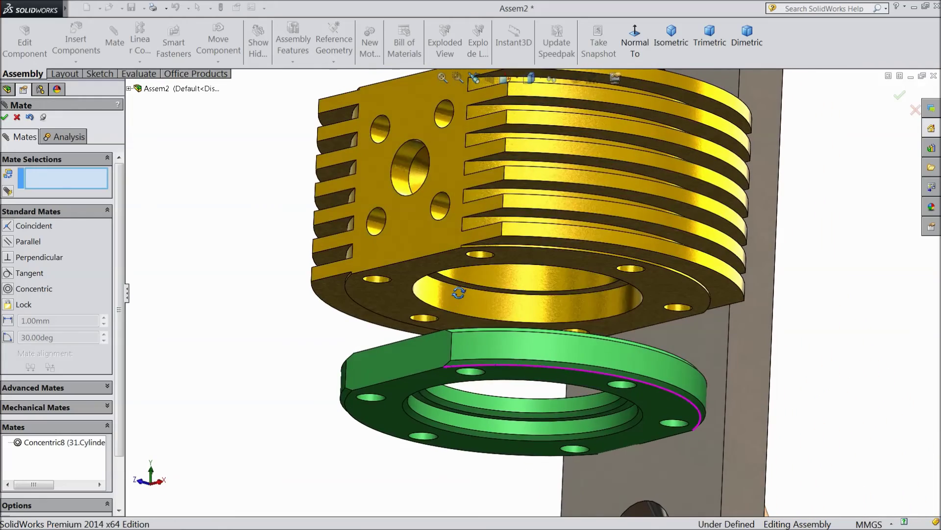
{"action": "left_click", "coordinate": [482, 255]}
{"action": "middle_click_drag", "start_coordinate": [321, 272], "coordinate": [474, 403]}
{"action": "left_click", "coordinate": [476, 409]}
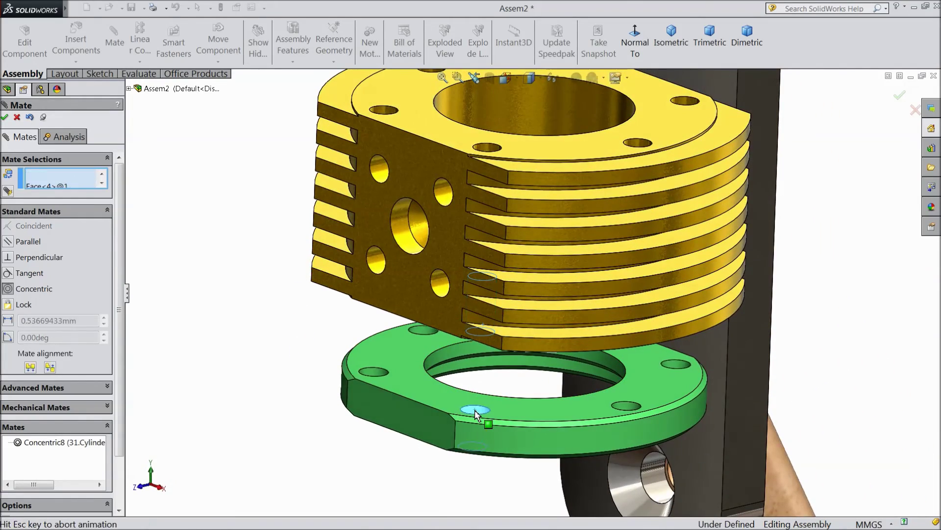
{"action": "left_click", "coordinate": [629, 426]}
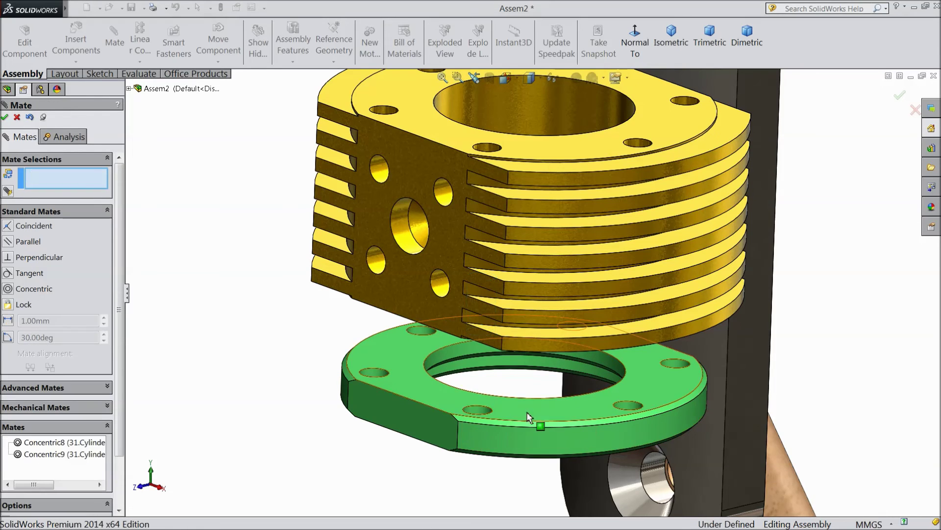
- Seat the cover's top face coincident with the cylinder's bottom face (Coincident6)
{"action": "left_click", "coordinate": [421, 385]}
{"action": "middle_click_drag", "start_coordinate": [421, 385], "coordinate": [389, 316]}
{"action": "left_click", "coordinate": [389, 315]}
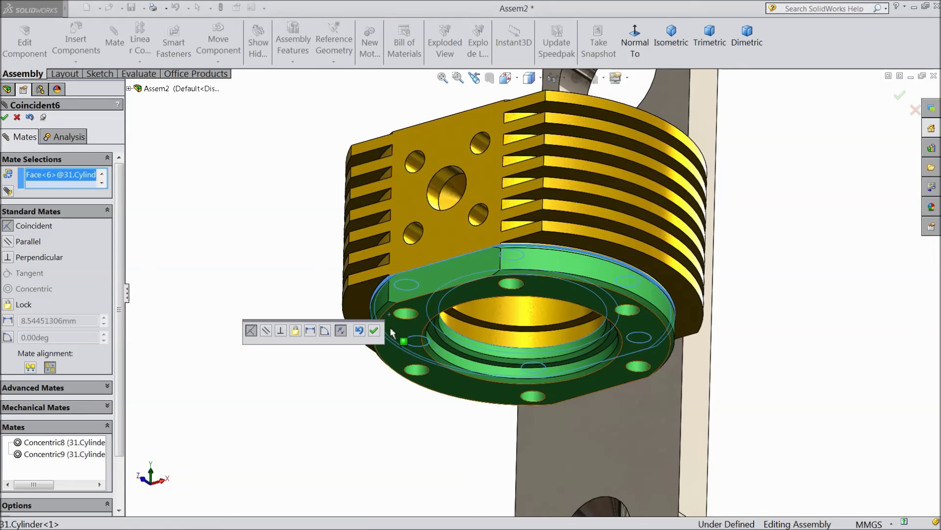
{"action": "left_click", "coordinate": [376, 332]}
{"action": "middle_click_drag", "start_coordinate": [325, 325], "coordinate": [289, 351]}
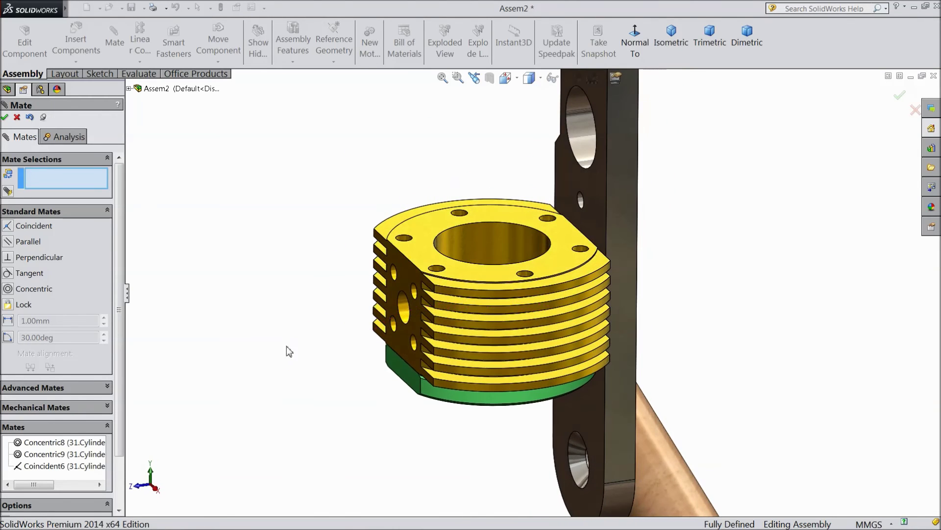
{"action": "left_click", "coordinate": [4, 118]}
- Insert the 18.cylinder head part and place it above the finned cylinder
{"action": "left_click", "coordinate": [79, 51]}
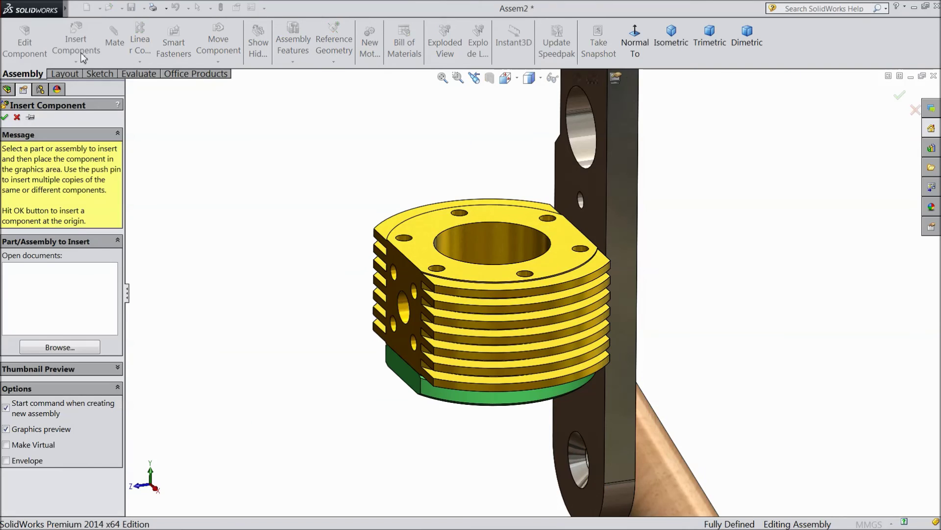
{"action": "left_click", "coordinate": [82, 348]}
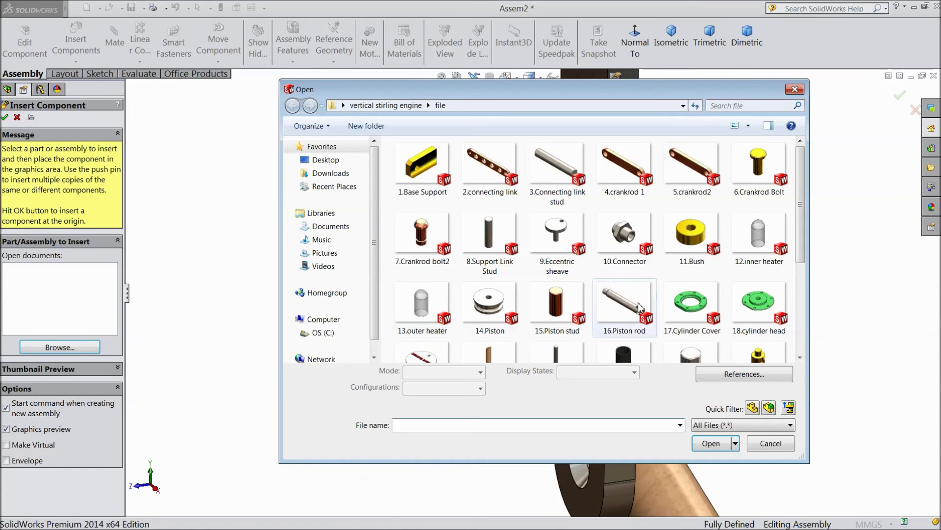
{"action": "left_click", "coordinate": [755, 329]}
{"action": "left_click", "coordinate": [710, 443]}
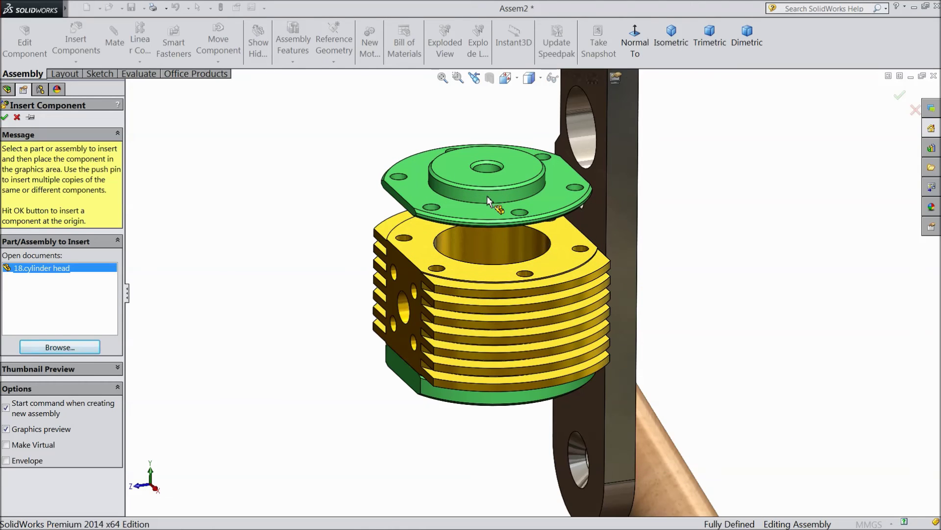
{"action": "left_click", "coordinate": [488, 201]}
{"action": "scroll", "coordinate": [508, 247], "scroll_direction": "down", "scroll_amount": 2}
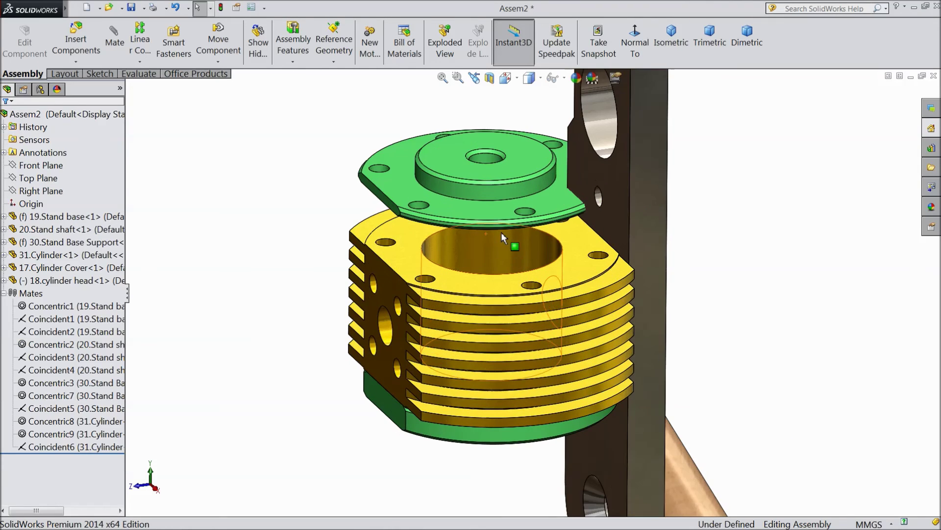
{"action": "left_click", "coordinate": [488, 165]}
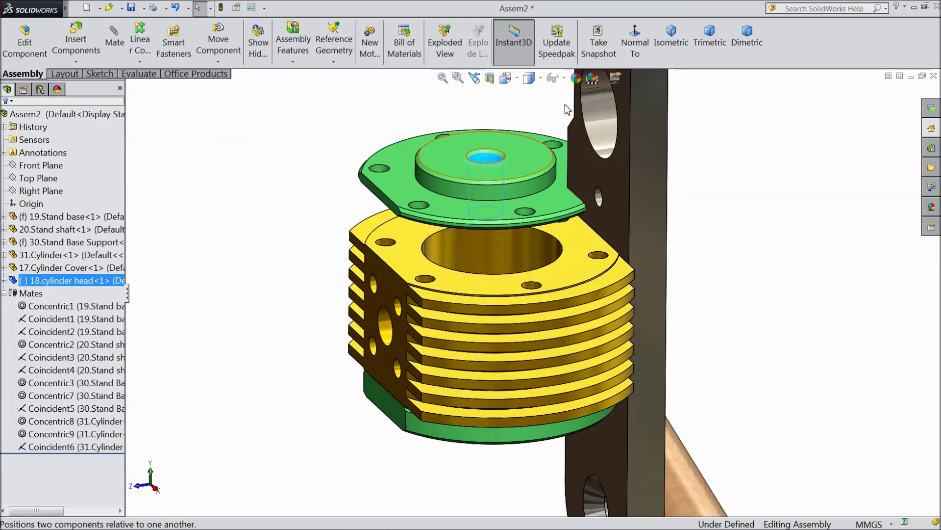
- Mate the head's centre hole and a bolt hole concentric with the cylinder (Concentric10, Concentric11)
{"action": "left_click", "coordinate": [493, 255]}
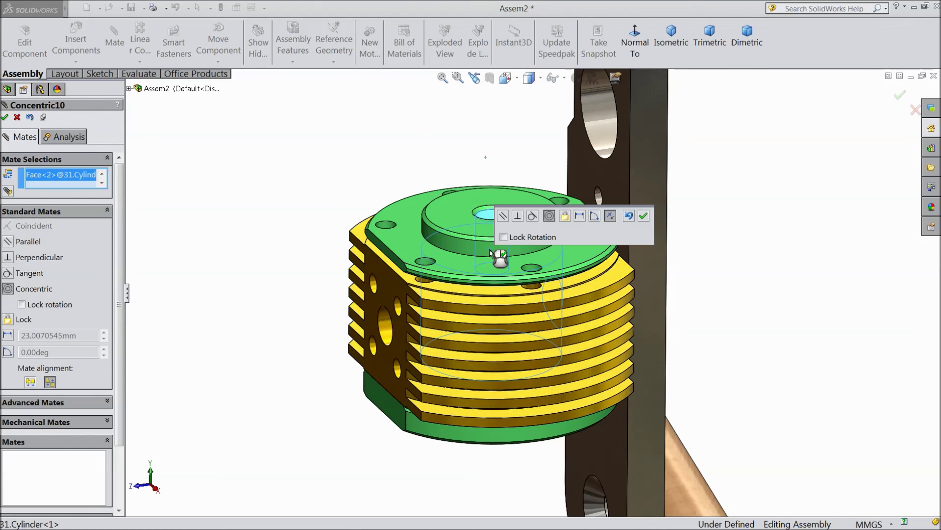
{"action": "left_click", "coordinate": [643, 216]}
{"action": "left_click_drag", "start_coordinate": [504, 253], "coordinate": [504, 204]}
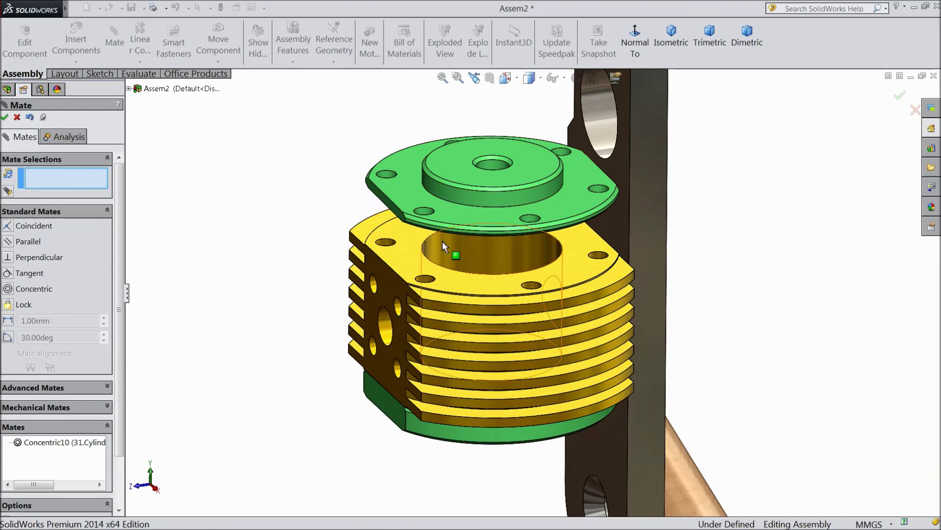
{"action": "scroll", "coordinate": [432, 279], "scroll_direction": "down", "scroll_amount": 3}
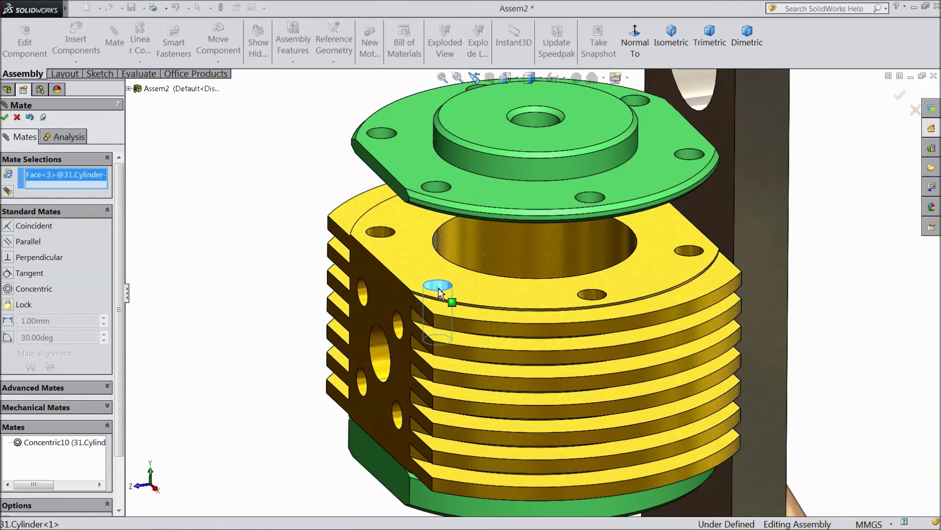
{"action": "left_click", "coordinate": [443, 219]}
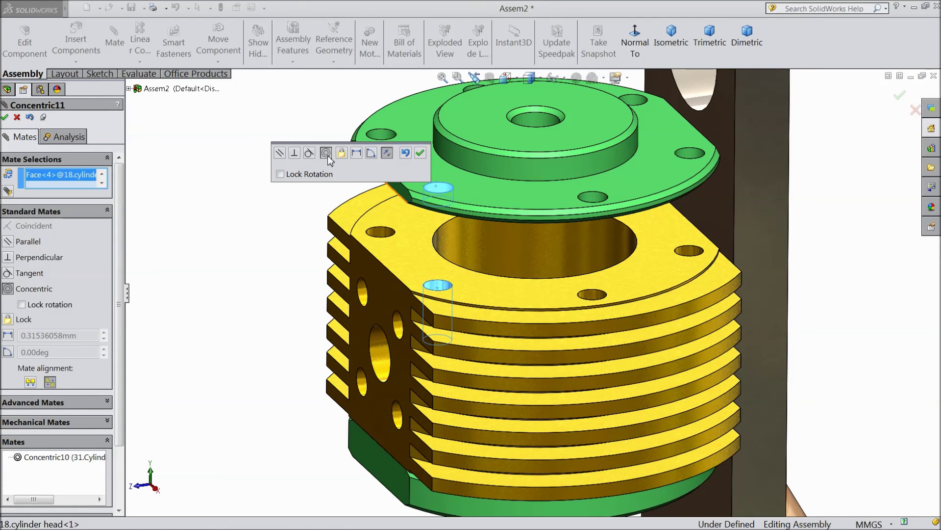
{"action": "left_click", "coordinate": [420, 155]}
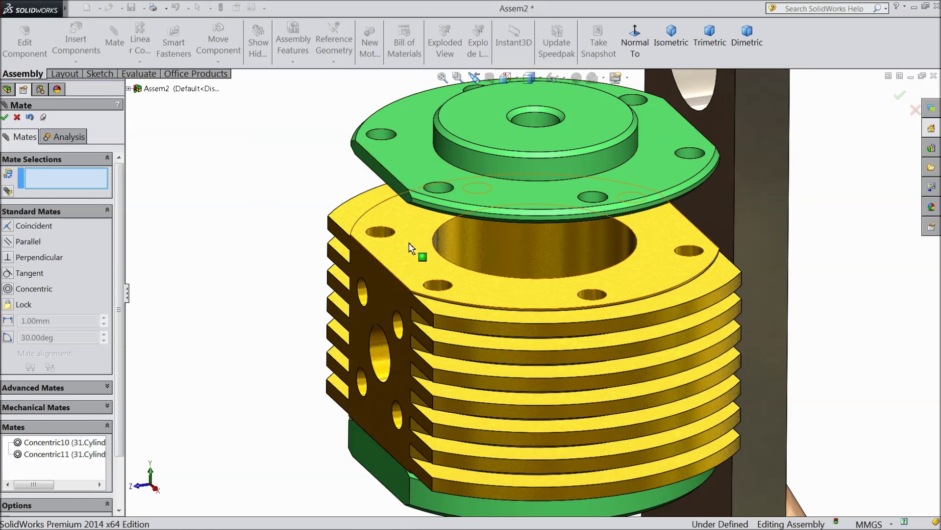
- Seat the head's bottom face coincident with the cylinder's top face (Coincident7)
{"action": "left_click", "coordinate": [408, 246]}
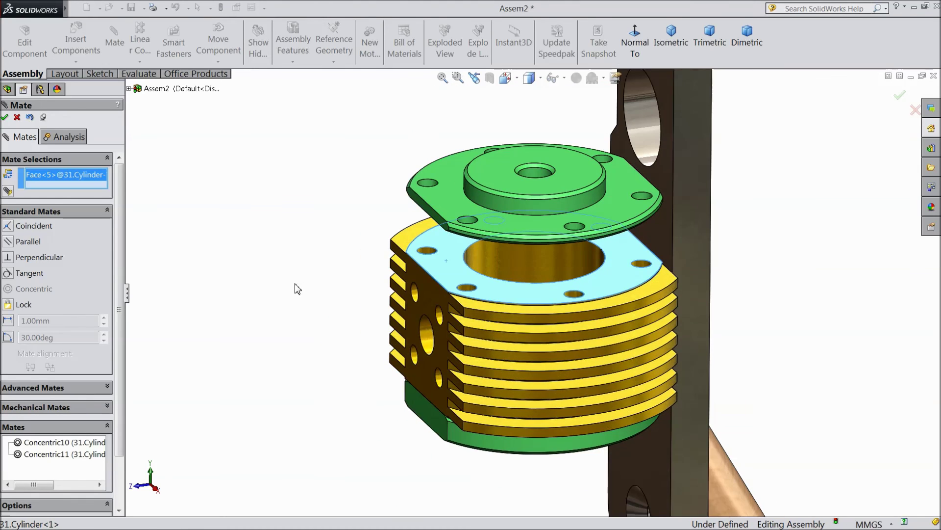
{"action": "middle_click_drag", "start_coordinate": [296, 288], "coordinate": [359, 225]}
{"action": "left_click", "coordinate": [514, 126]}
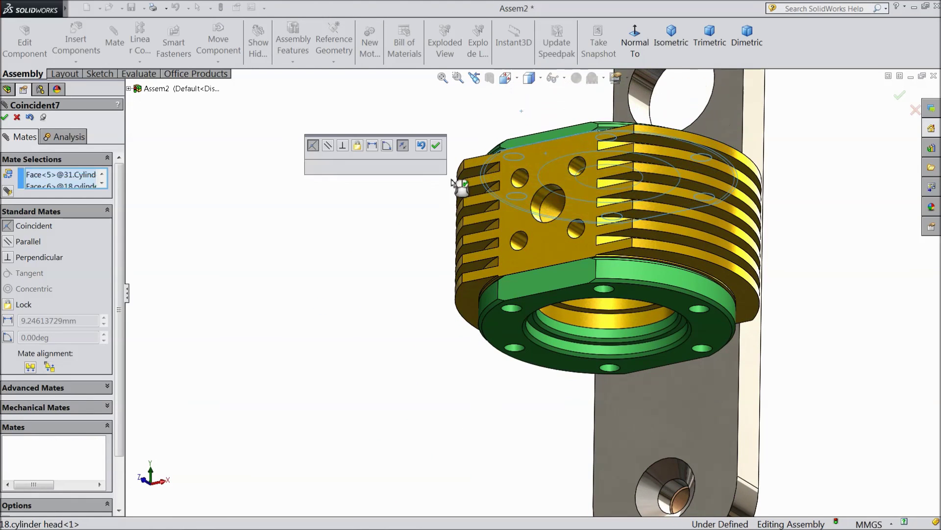
{"action": "left_click", "coordinate": [436, 146]}
{"action": "middle_click_drag", "start_coordinate": [421, 177], "coordinate": [383, 235]}
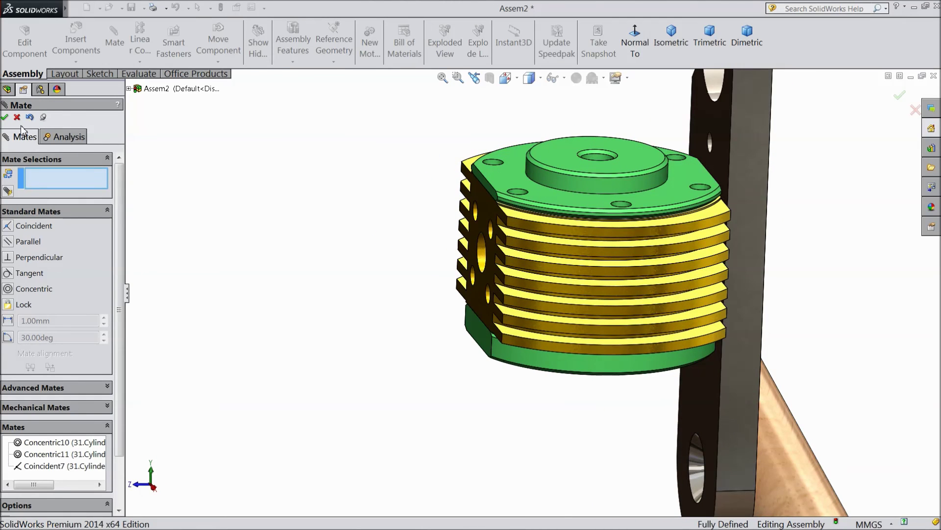
{"action": "left_click", "coordinate": [4, 116]}
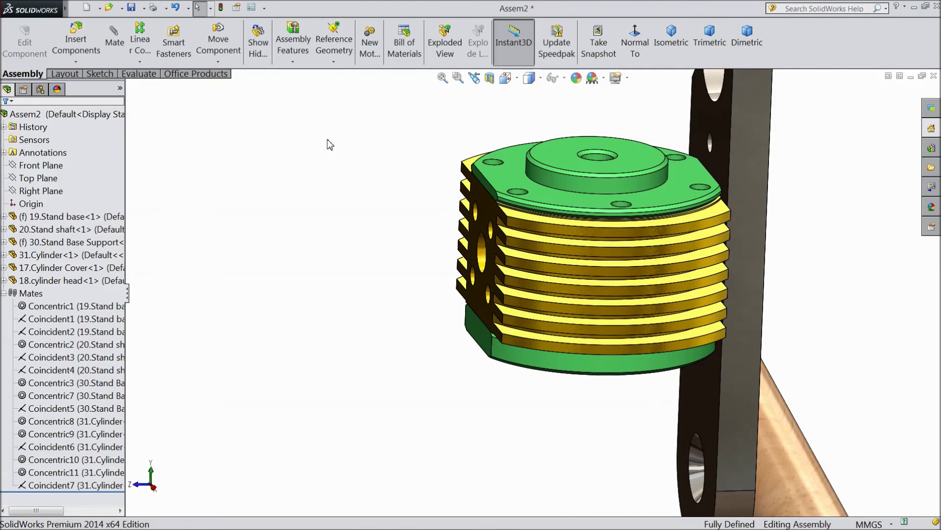
- Switch the Assem2 engine from dimetric to isometric view and zoom in to frame it
{"action": "left_click", "coordinate": [745, 43]}
{"action": "left_click", "coordinate": [682, 46]}
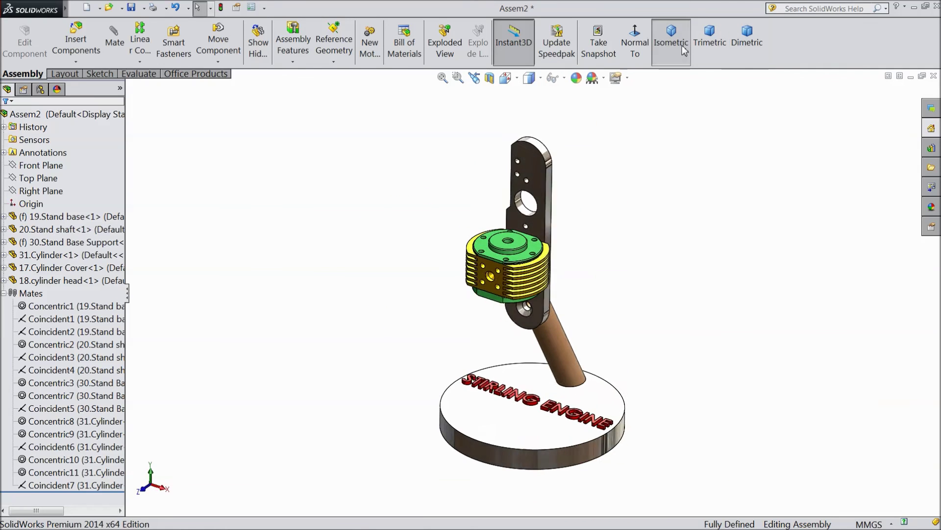
{"action": "scroll", "coordinate": [548, 306], "scroll_direction": "down", "scroll_amount": 2}
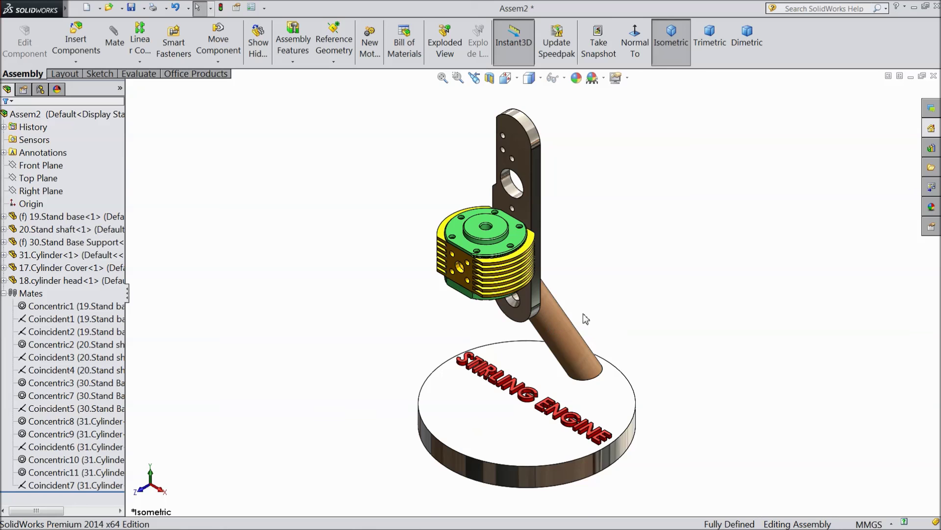
{"action": "scroll", "coordinate": [588, 311], "scroll_direction": "down", "scroll_amount": 2}
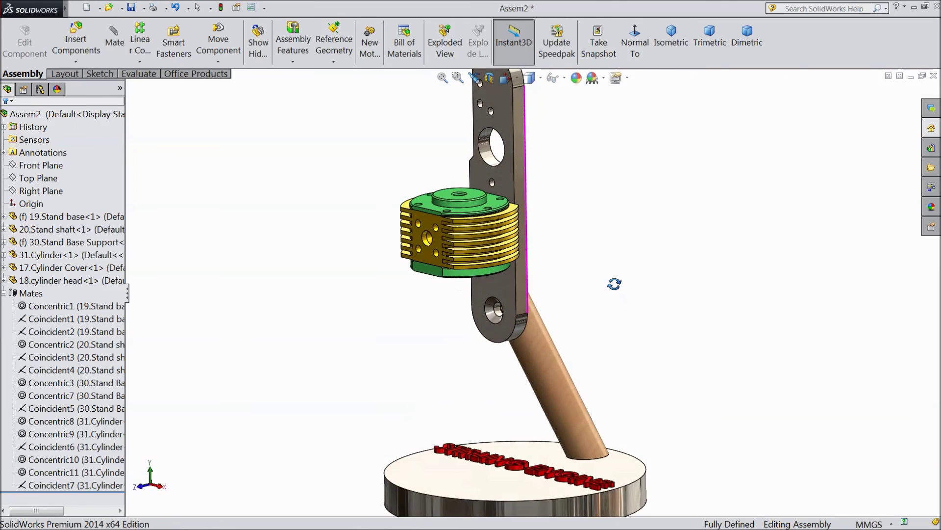